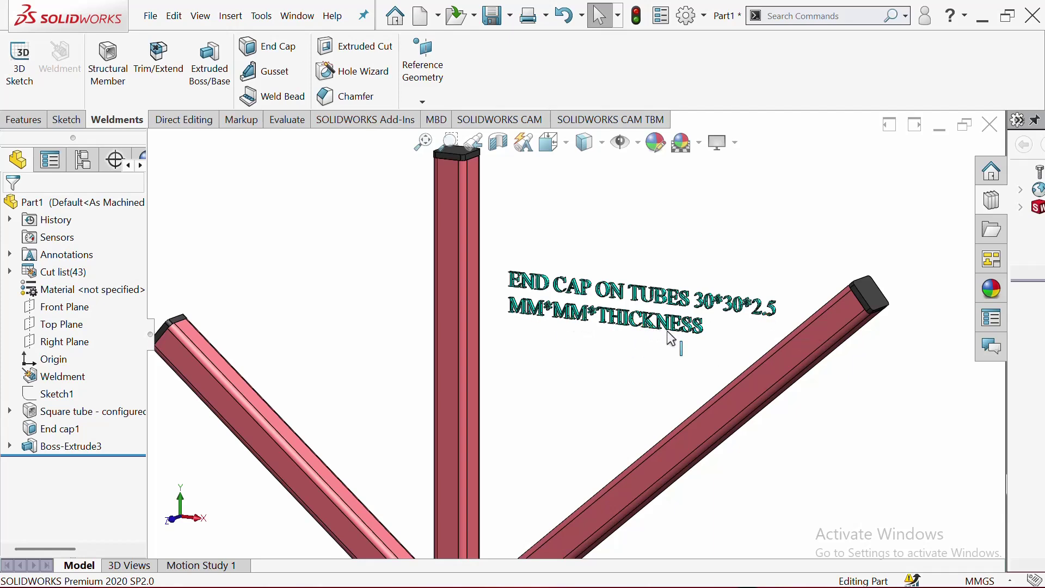
- Create a new part document and set its background scene to Plain White
scroll(598, 334, "up", 2)
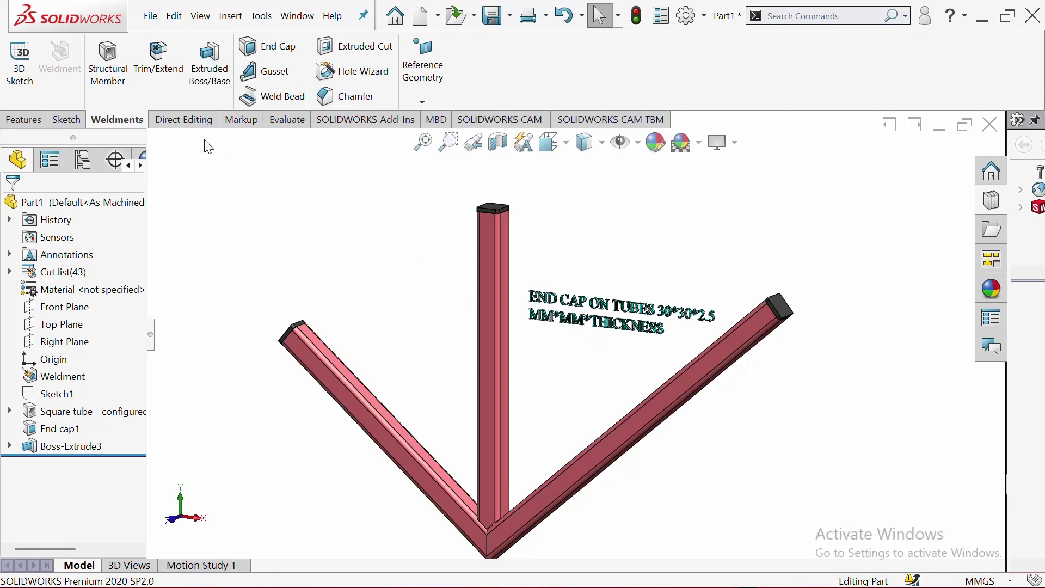
left_click(153, 15)
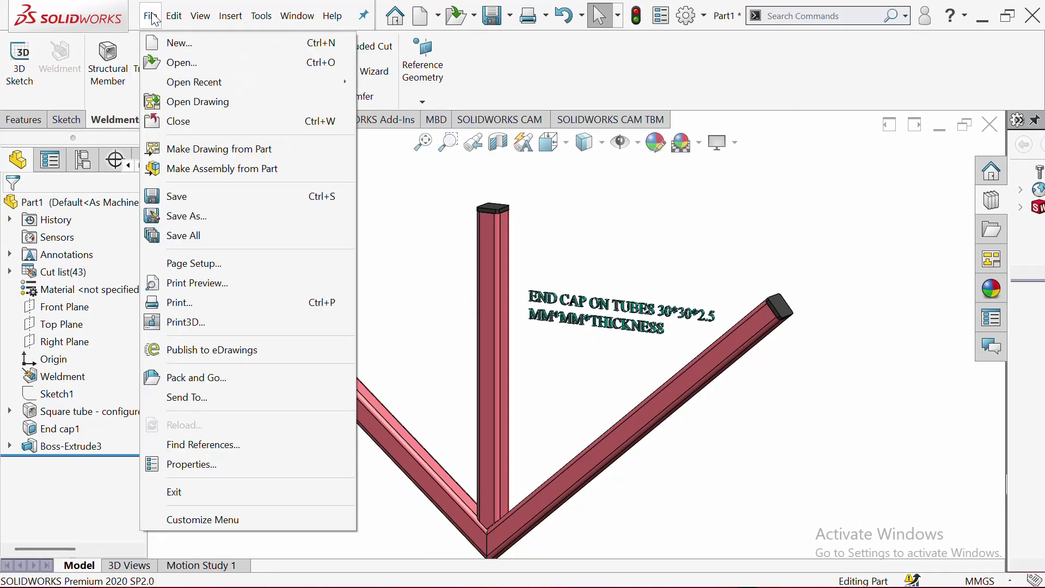
left_click(170, 42)
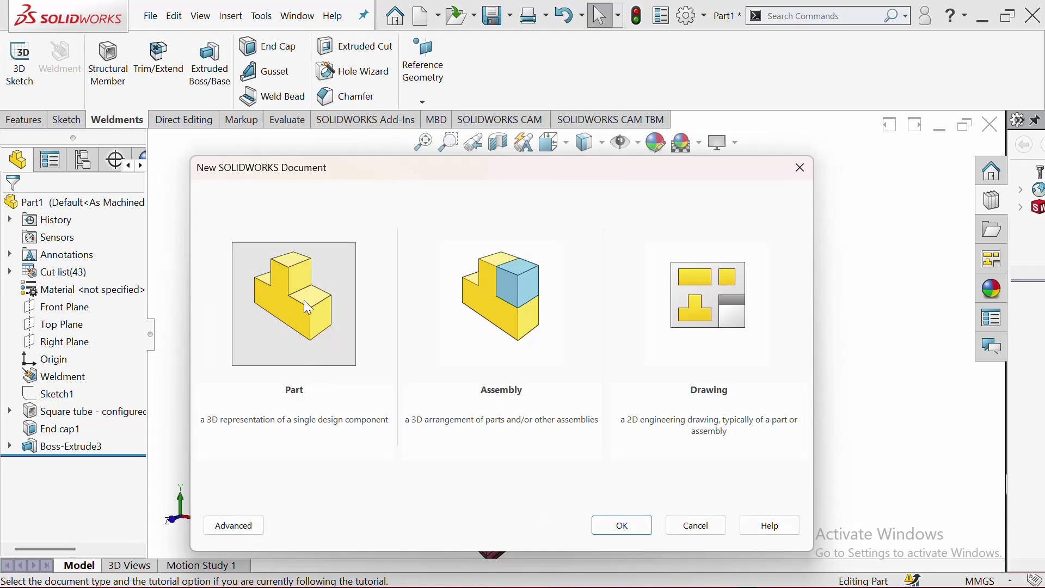
left_click(304, 299)
left_click(623, 526)
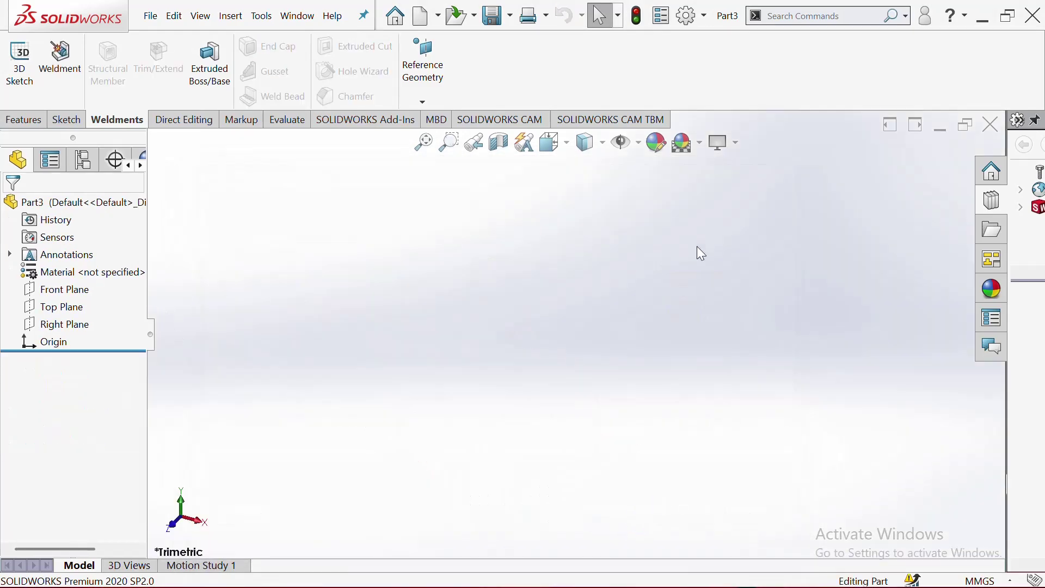
left_click(699, 143)
left_click(712, 188)
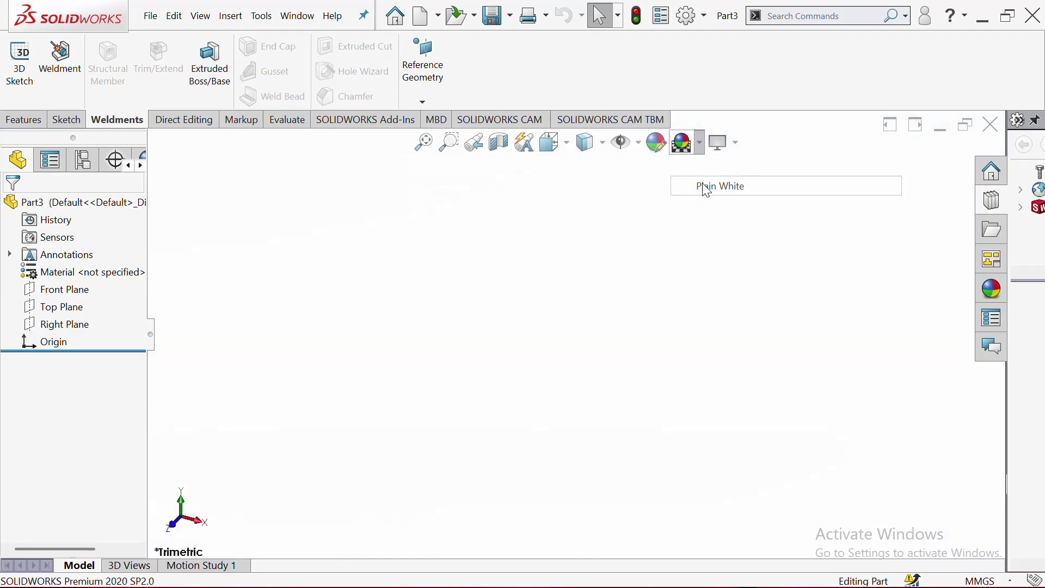
- Start a sketch on the Front Plane and draw a slanted line about 200 mm long, rising to the upper left from below the origin
left_click(65, 289)
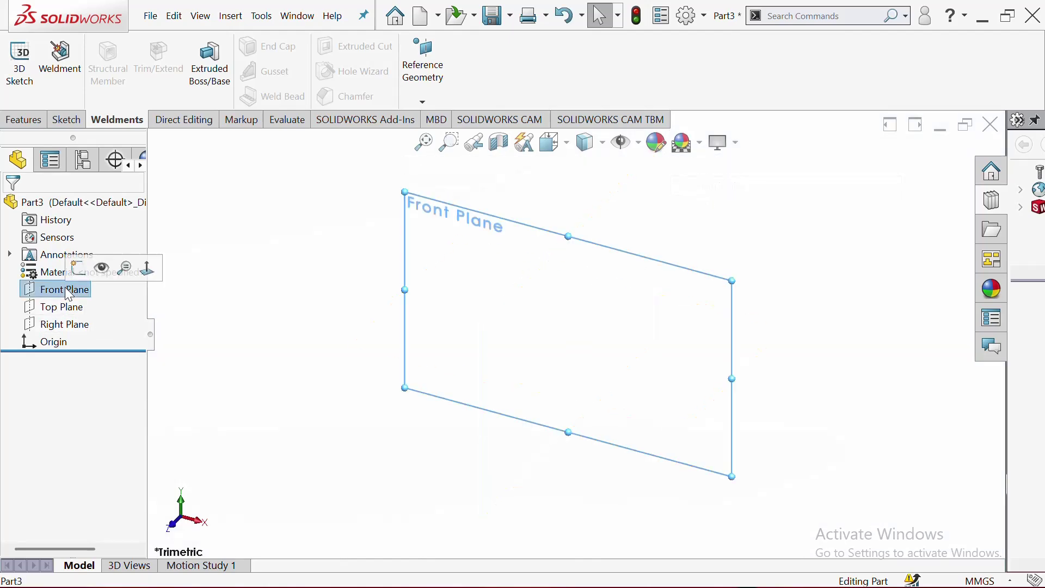
left_click(78, 274)
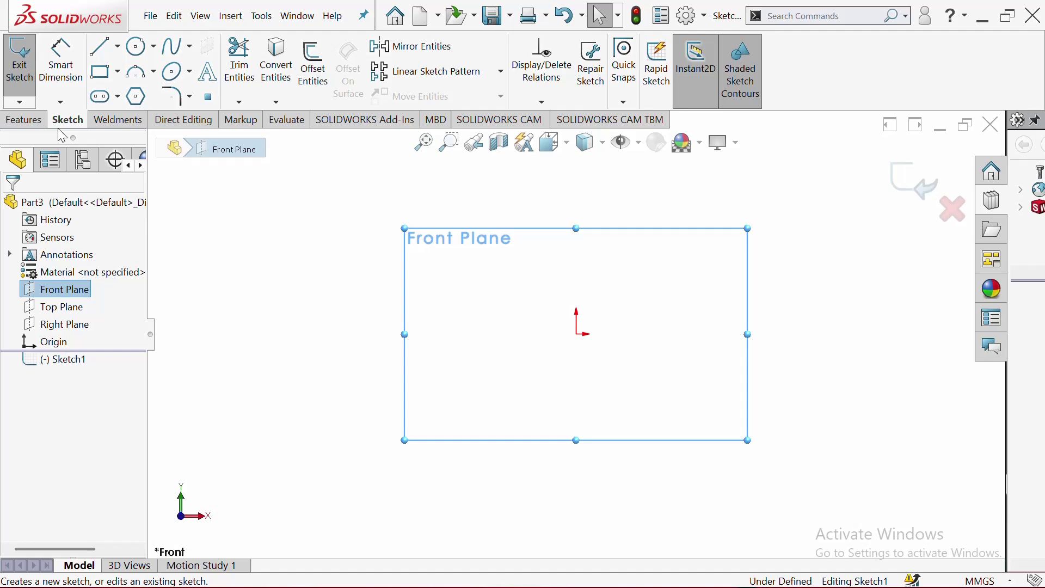
left_click(117, 46)
left_click(121, 70)
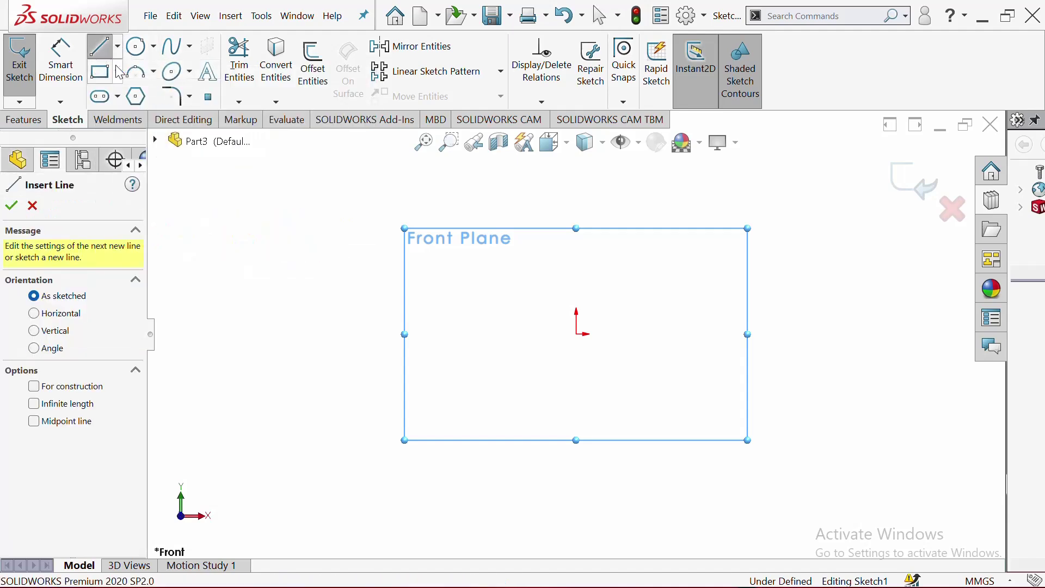
left_click(545, 482)
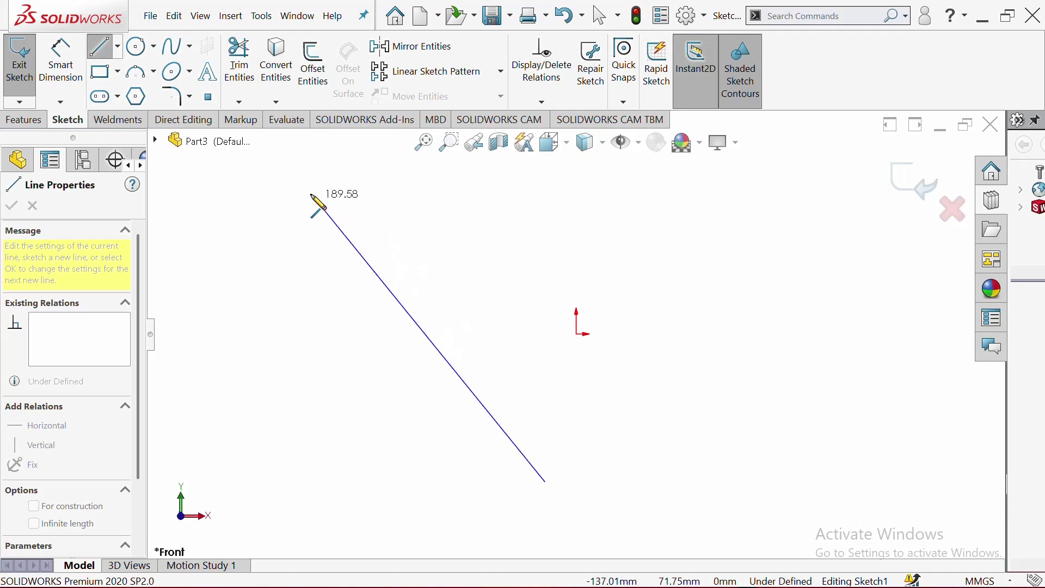
left_click(298, 186)
right_click(298, 185)
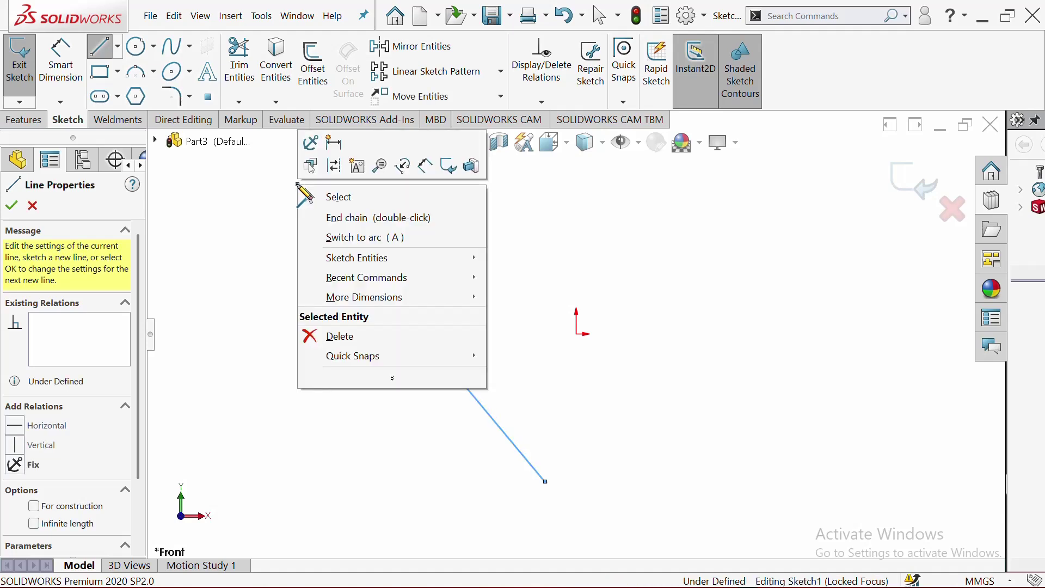
left_click(328, 197)
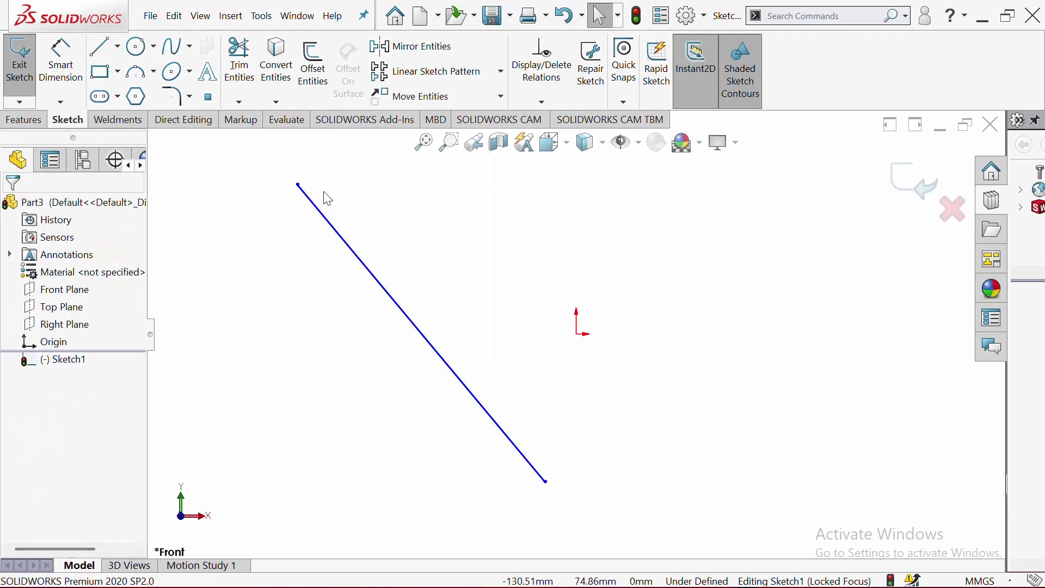
- Draw a second line about 226 mm long from the first line's lower endpoint to the upper right, perpendicular to the first line
left_click(118, 47)
left_click(116, 67)
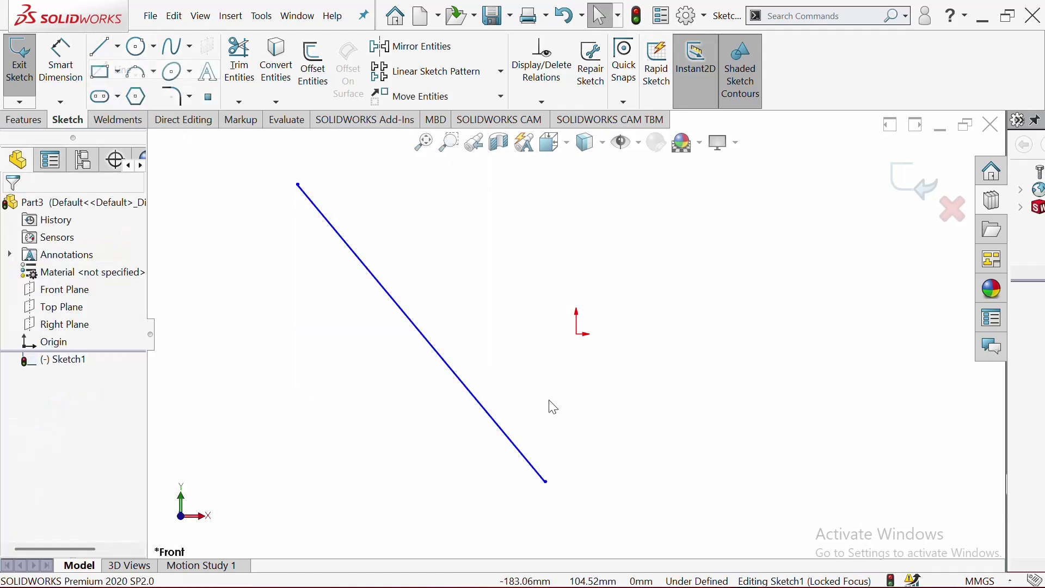
left_click(546, 482)
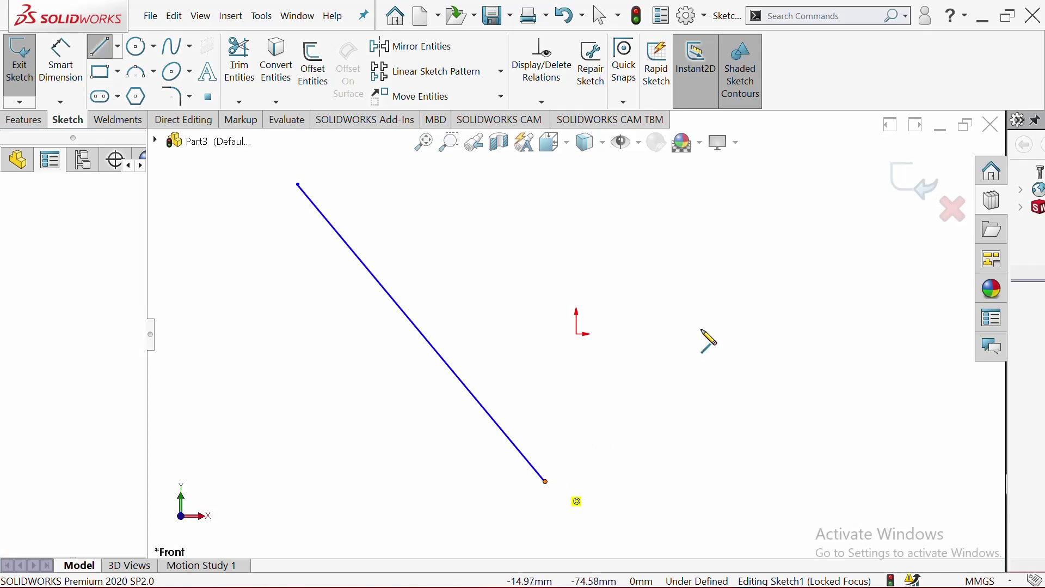
left_click(880, 204)
right_click(882, 205)
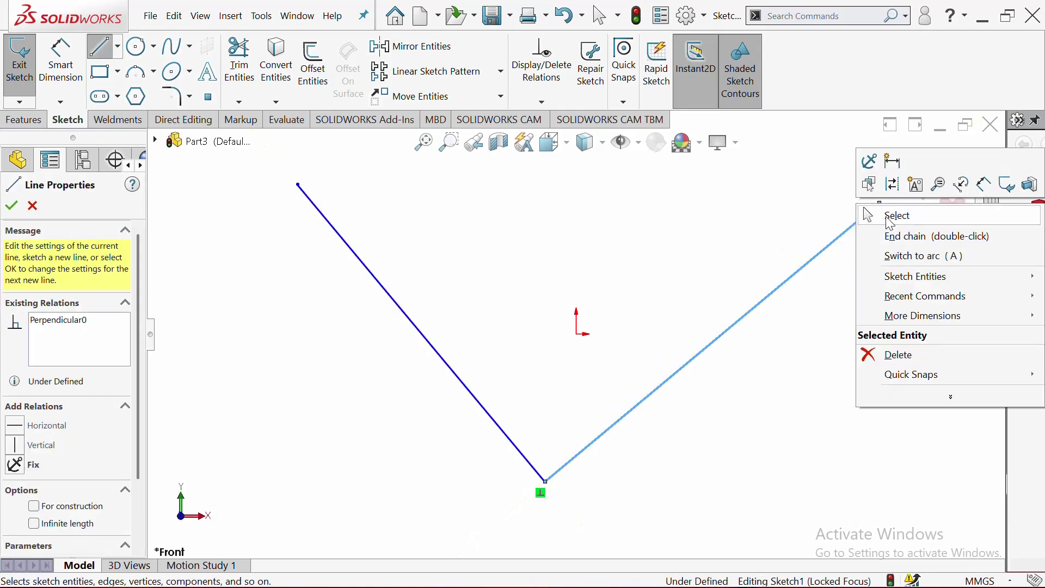
left_click(896, 215)
key("f")
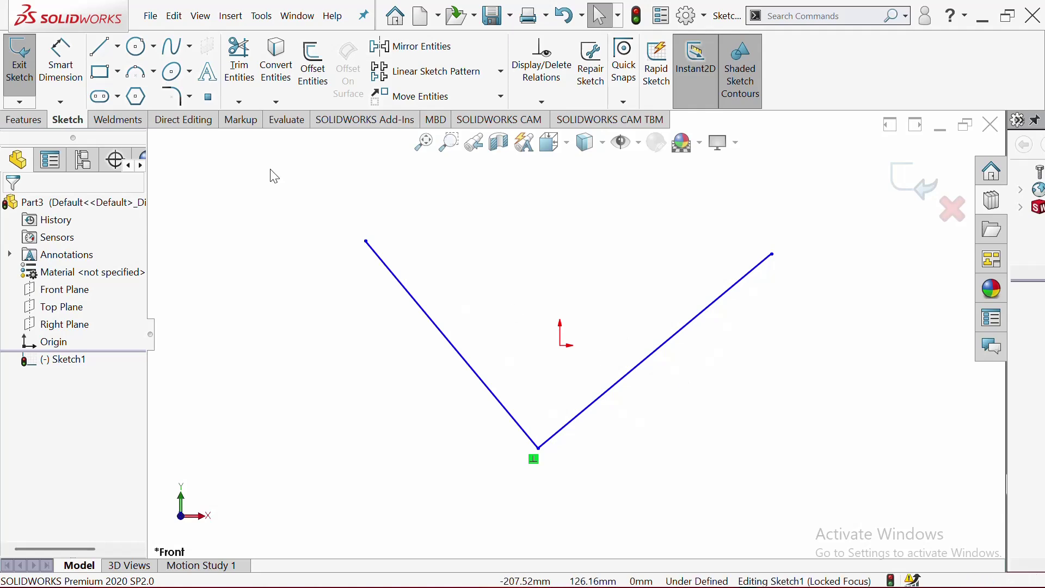
- Dimension the length of the right slanted line and set it to 500 mm
left_click(54, 68)
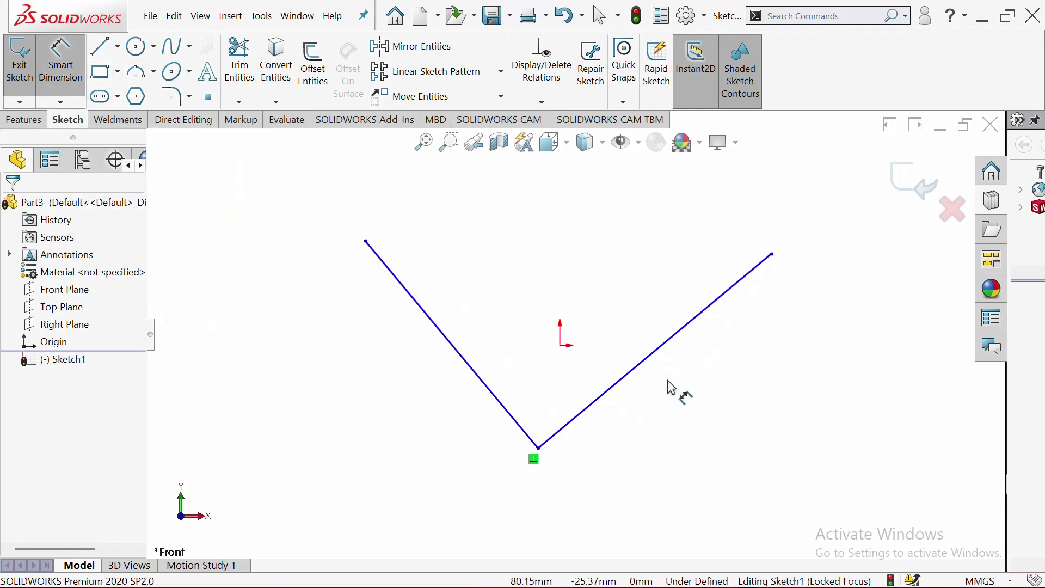
left_click(706, 320)
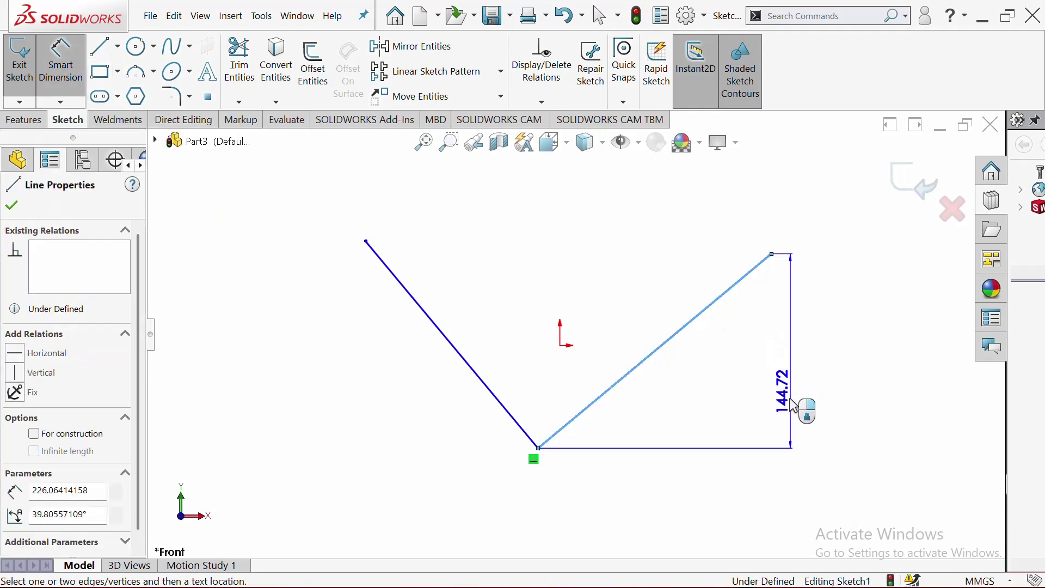
left_click(784, 439)
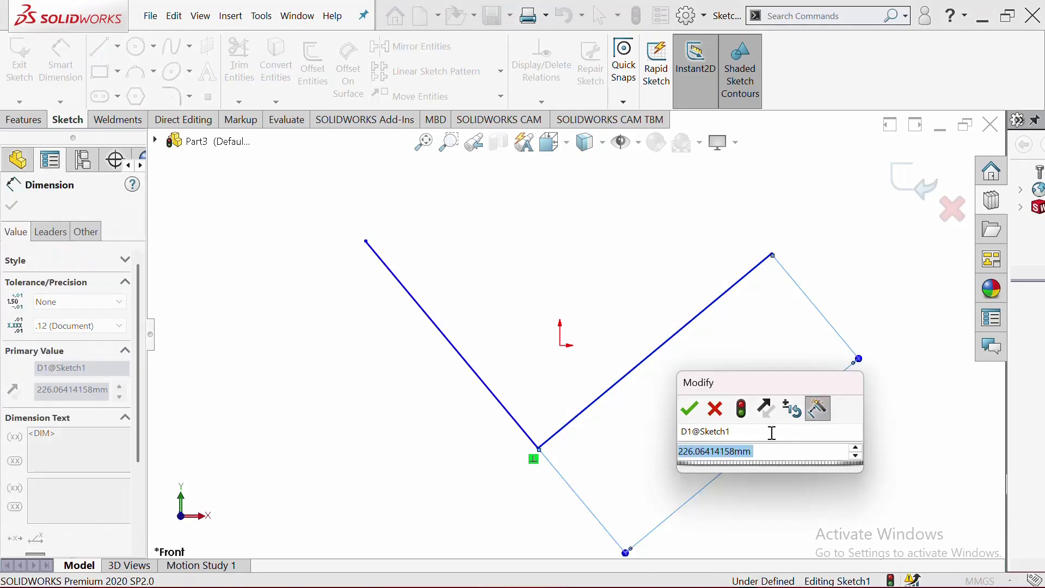
type("500")
key("Return")
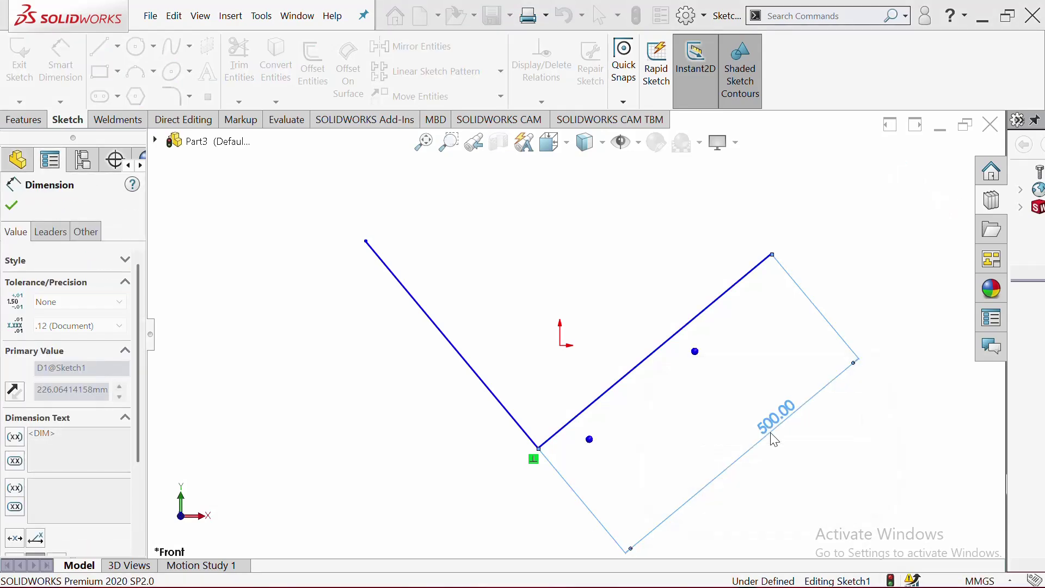
left_click(495, 264)
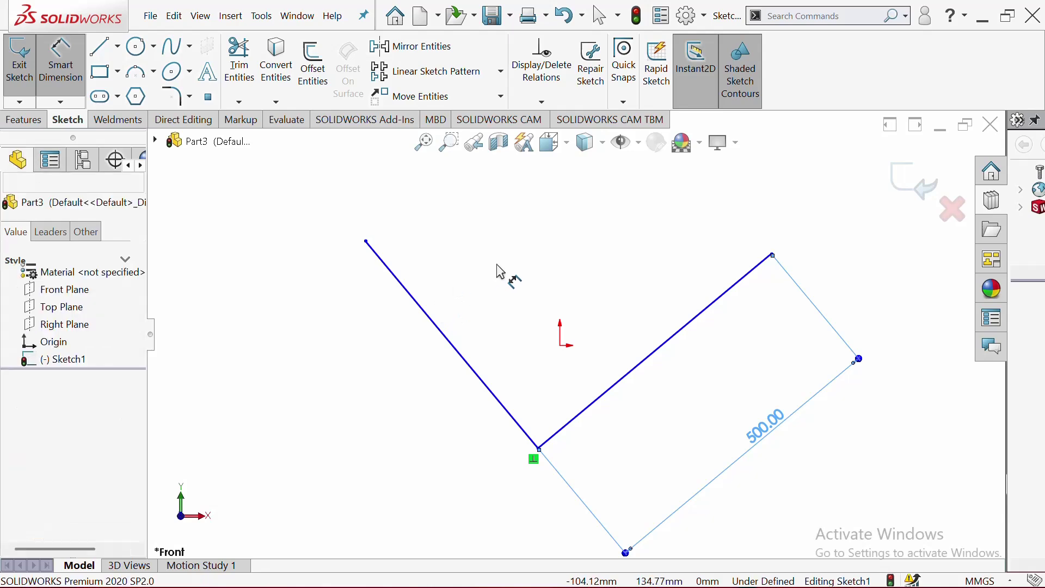
- Dimension the length of the left slanted line and set it to 350 mm
left_click(441, 333)
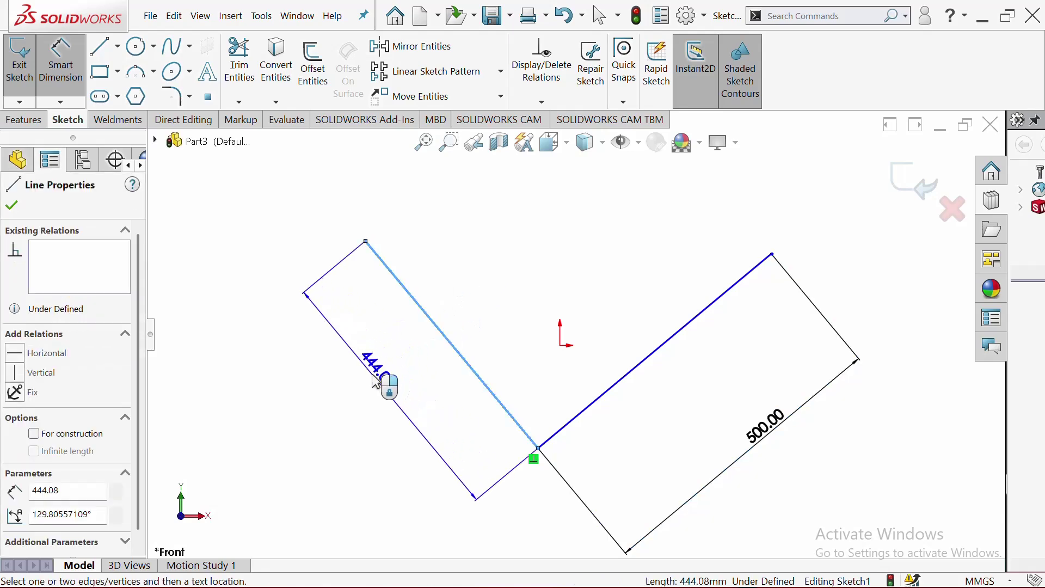
left_click(374, 382)
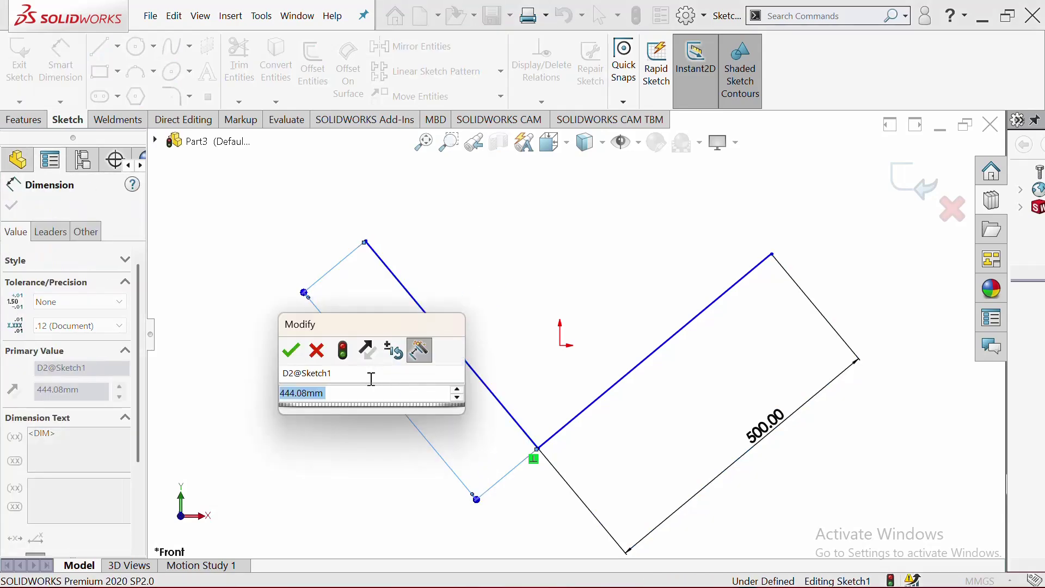
type("350")
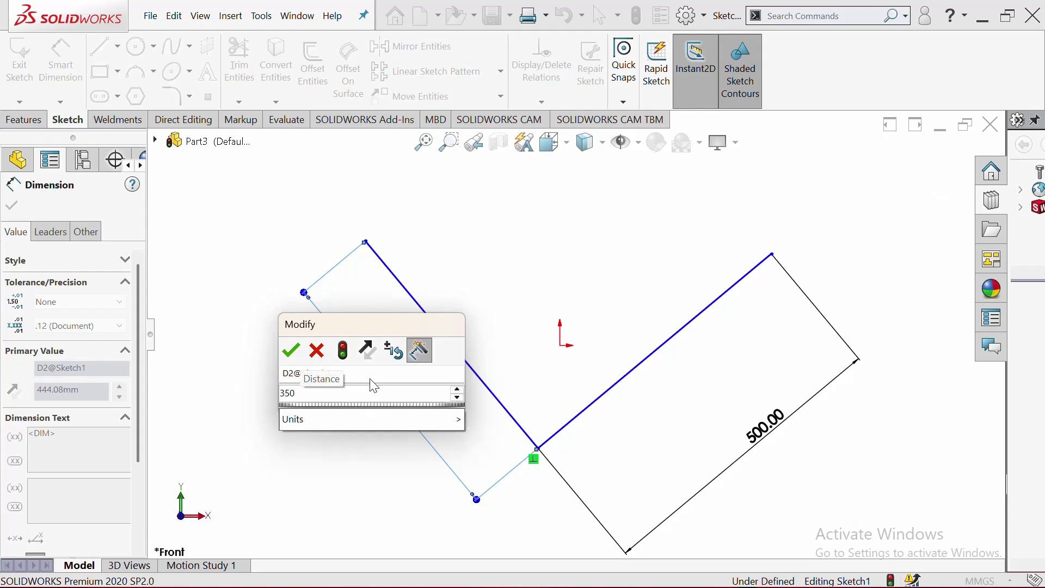
key("Return")
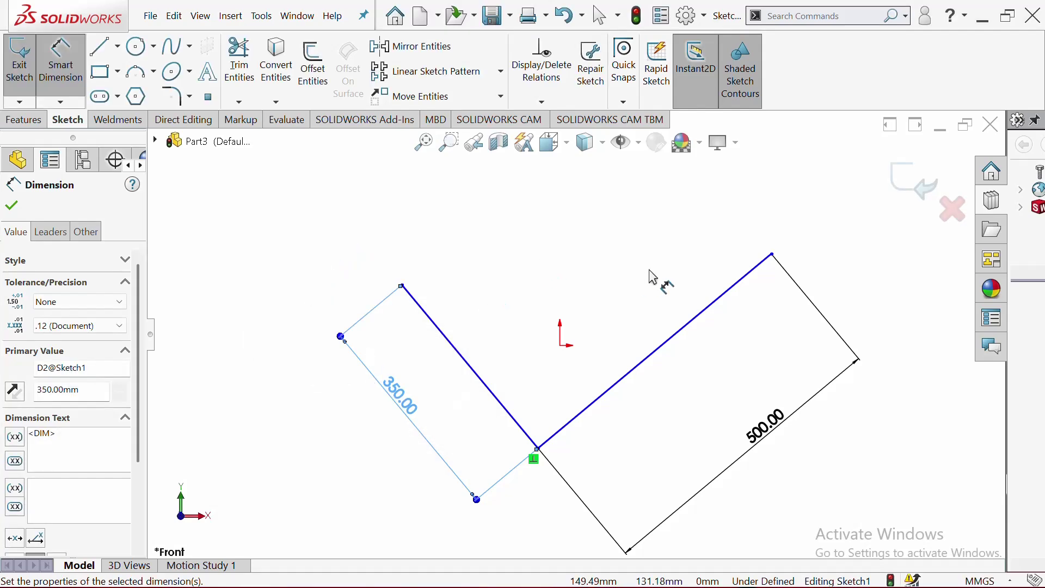
left_click(643, 251)
scroll(642, 251, "down", 1)
scroll(643, 252, "up", 2)
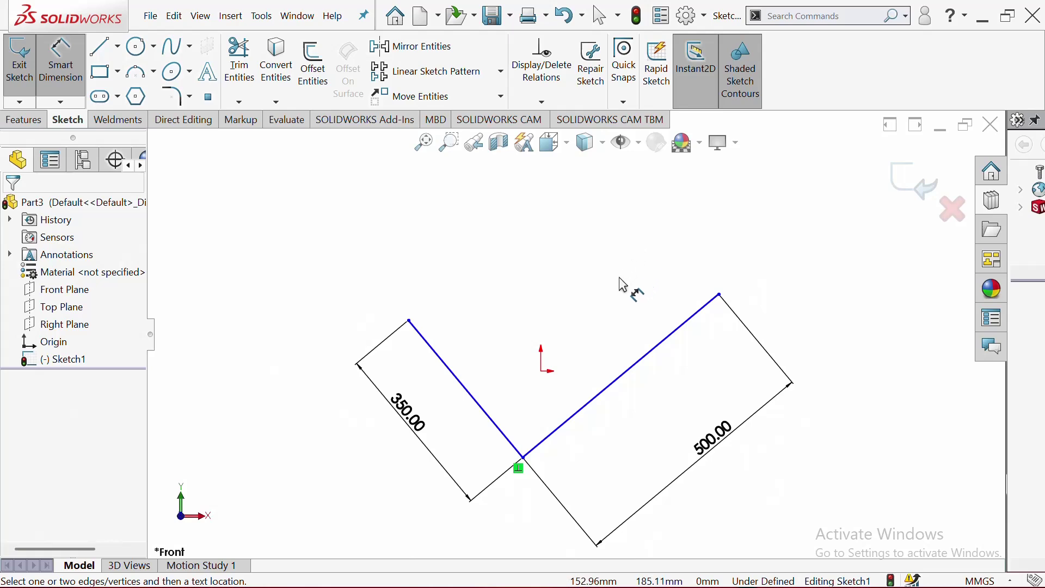
right_click(627, 246)
left_click(598, 276)
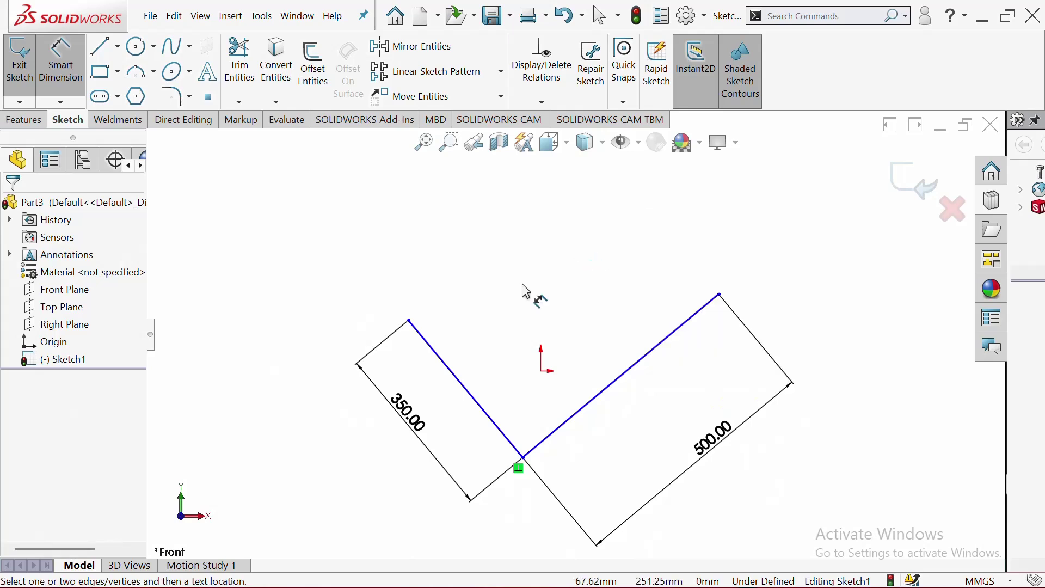
- Change the left slanted line's length dimension to 400 mm and leave the dimension tool
double_click(404, 414)
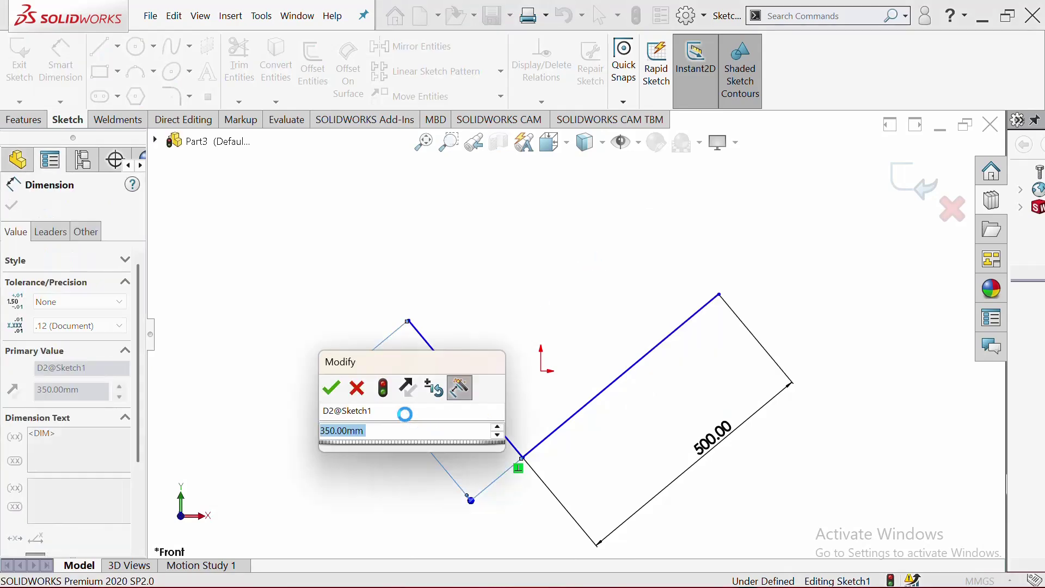
type("400")
key("Return")
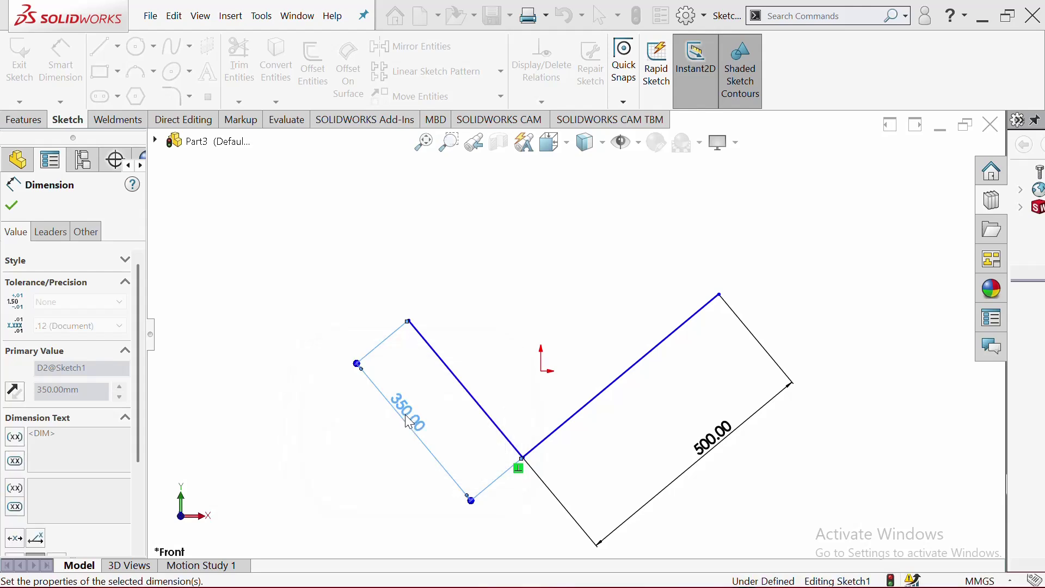
left_click(618, 284)
right_click(624, 255)
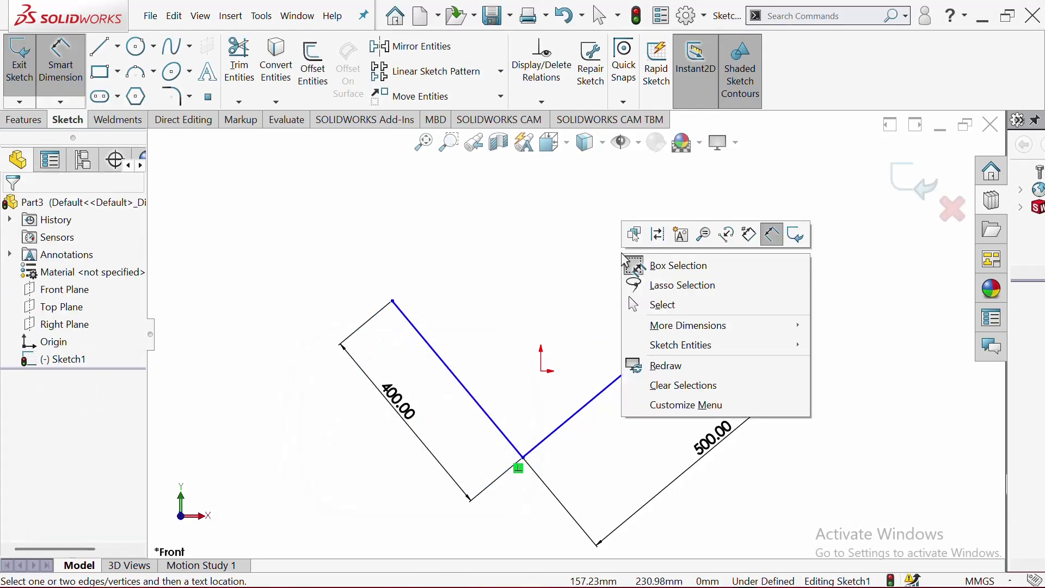
left_click(635, 301)
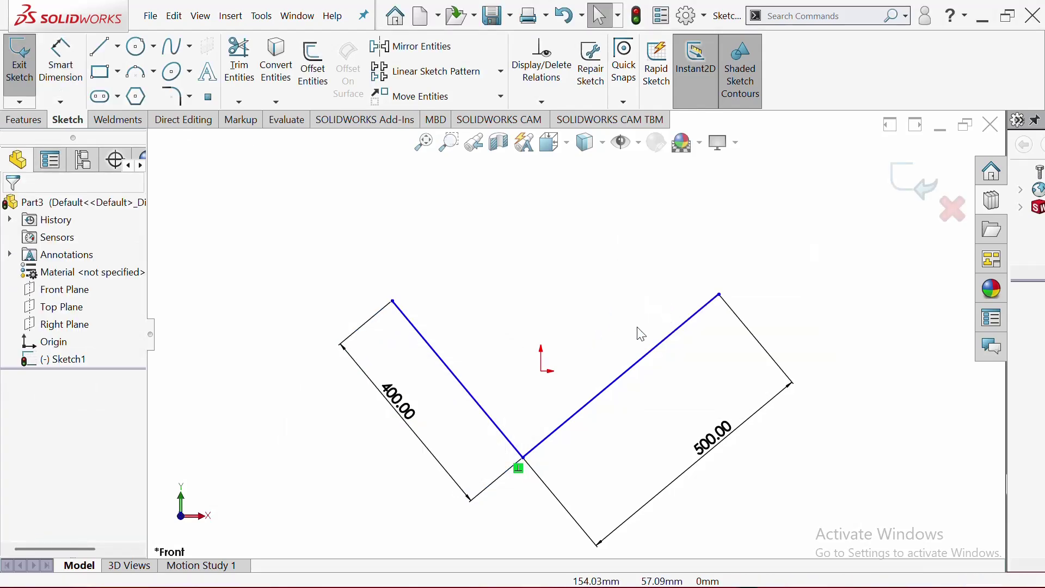
- Make the shared corner point of the two lines coincident with the sketch origin
left_click(524, 459)
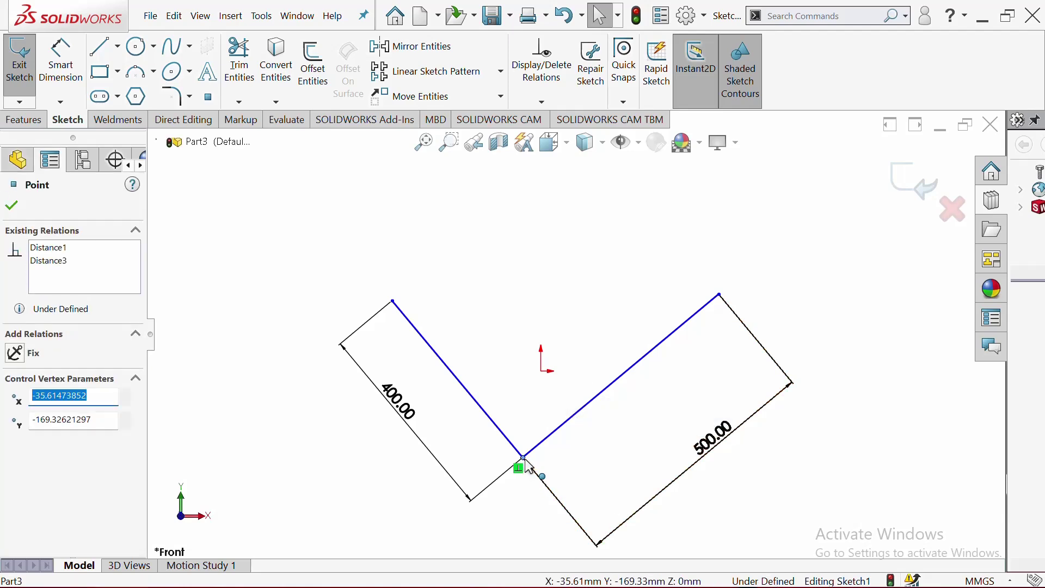
left_click(542, 373, "ctrl")
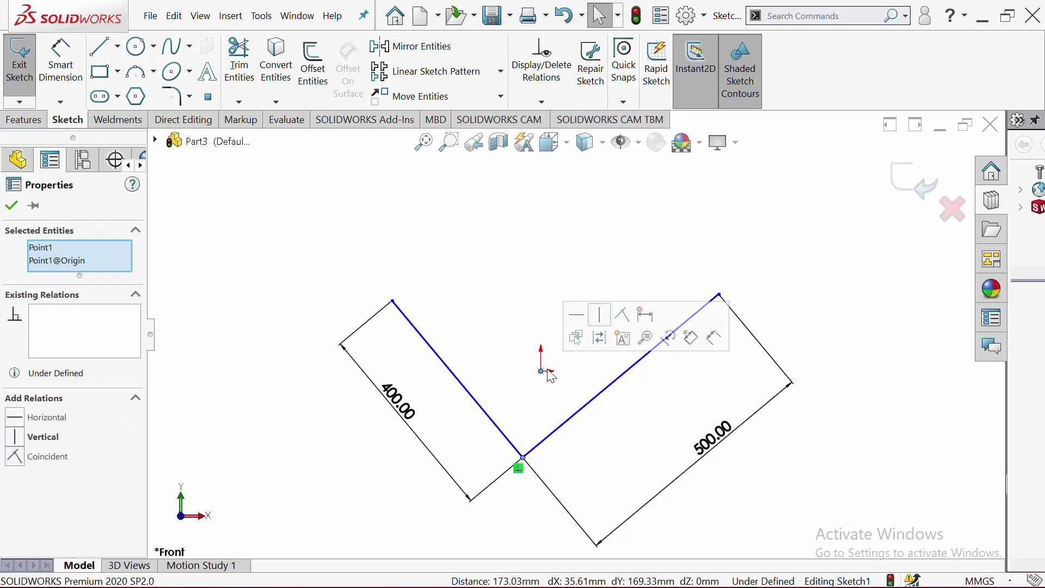
left_click(624, 314)
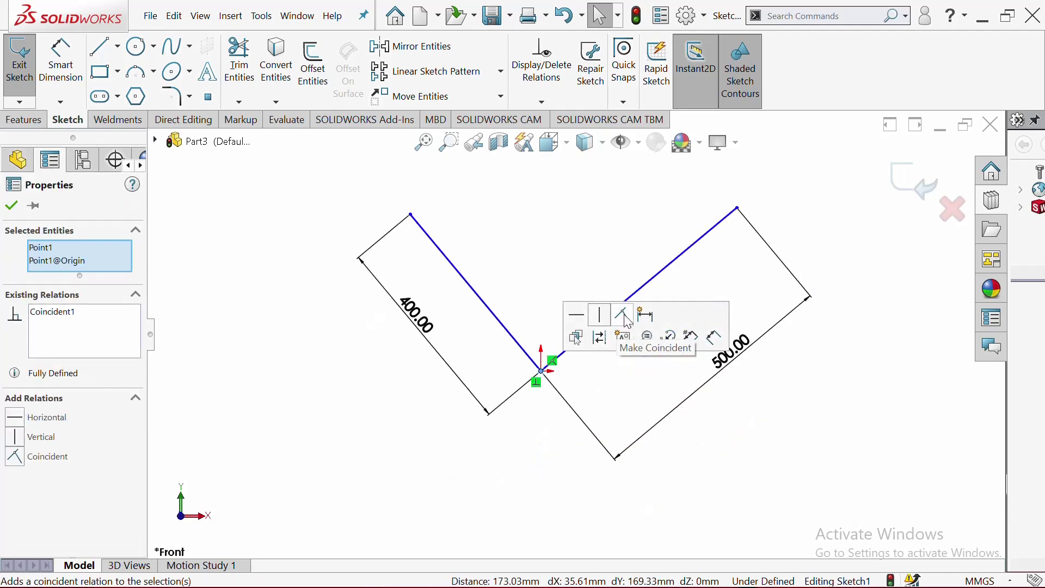
left_click(609, 231)
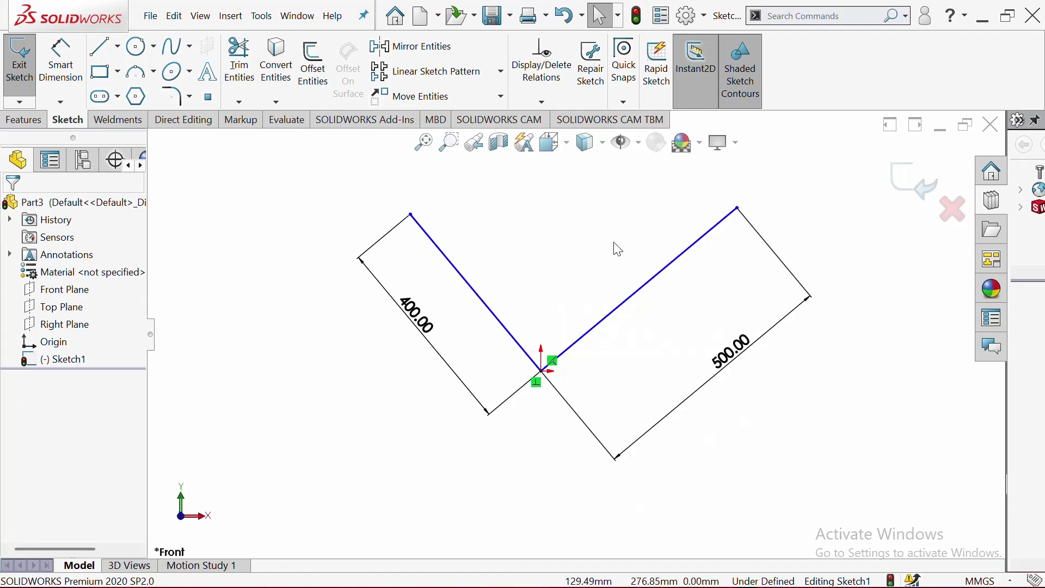
scroll(786, 263, "up", 2)
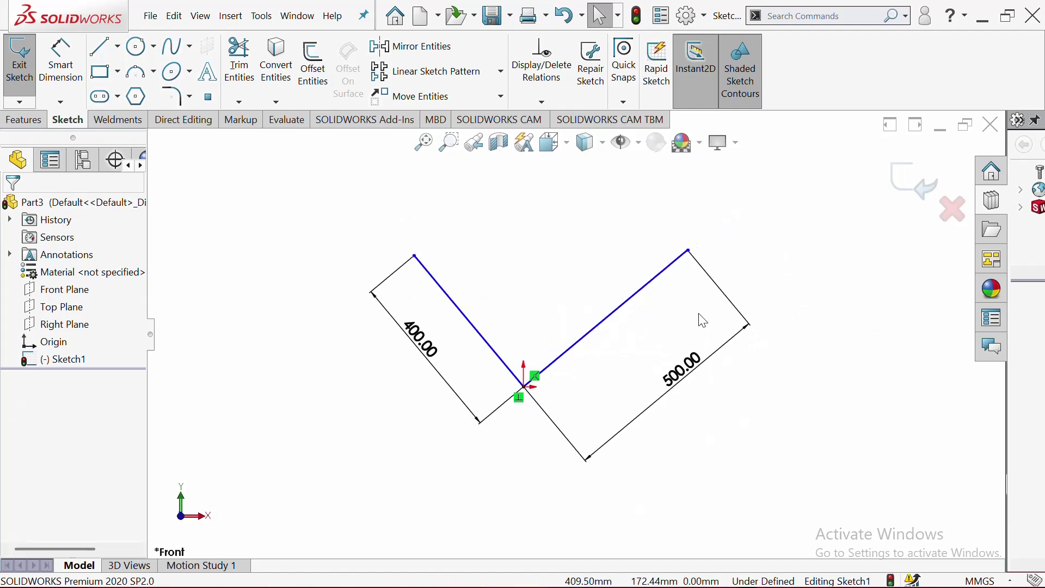
- Sketch a vertical line about 564 mm long upward from the origin, between the two slanted lines
scroll(621, 262, "up", 2)
scroll(608, 260, "down", 3)
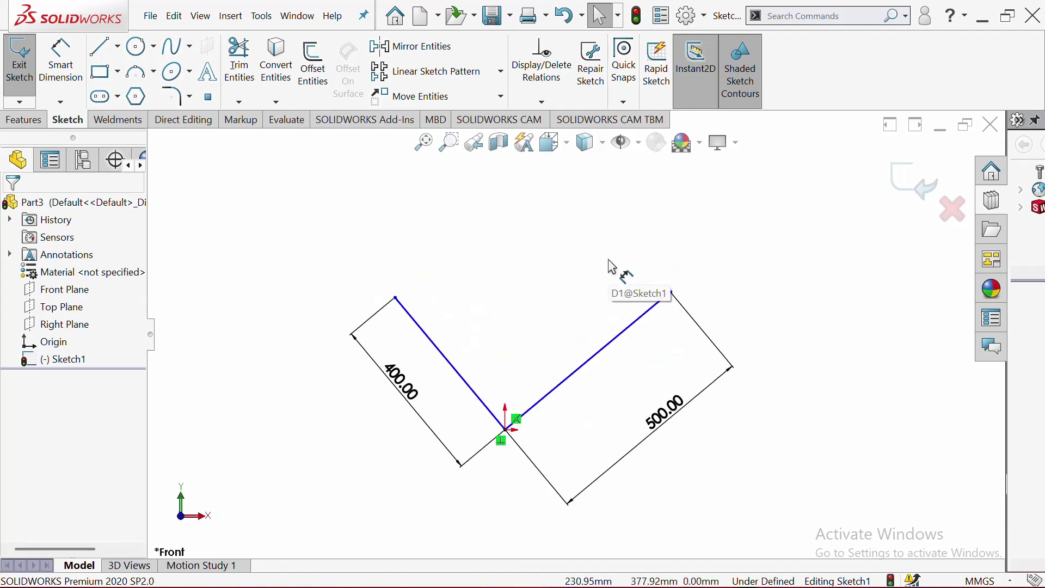
right_click(767, 249)
left_click(757, 259)
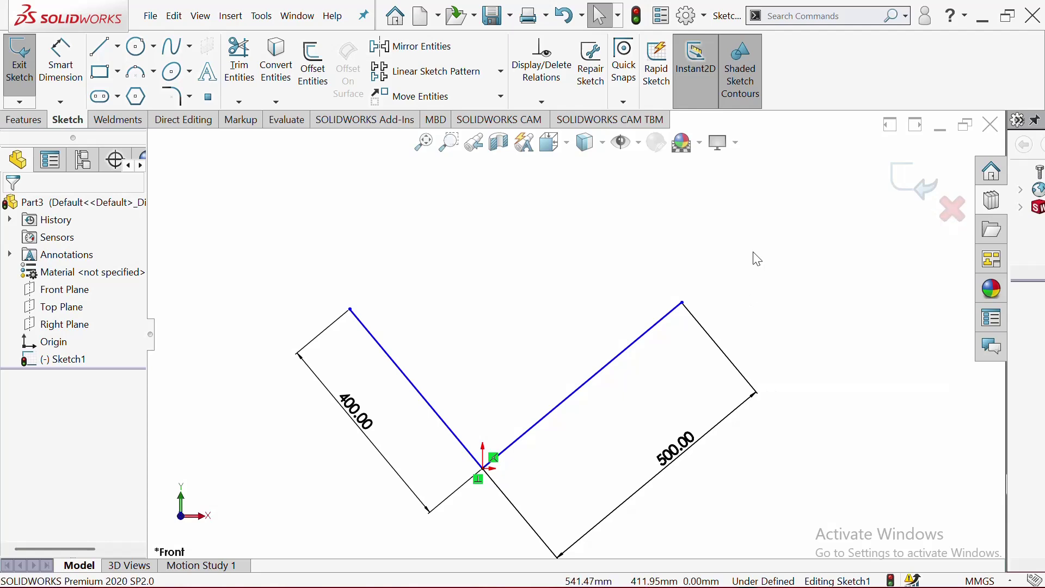
left_click(119, 48)
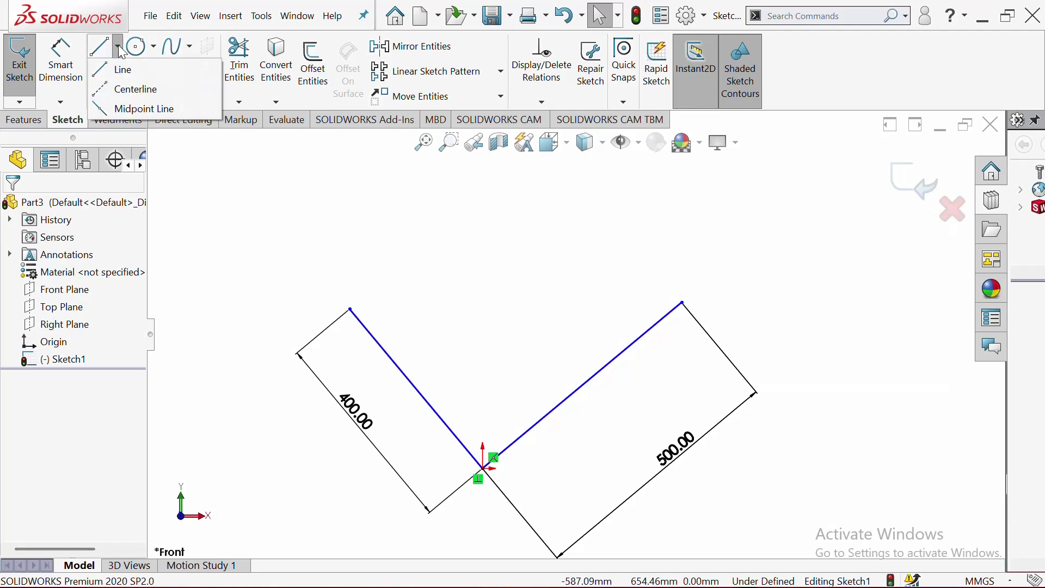
left_click(117, 69)
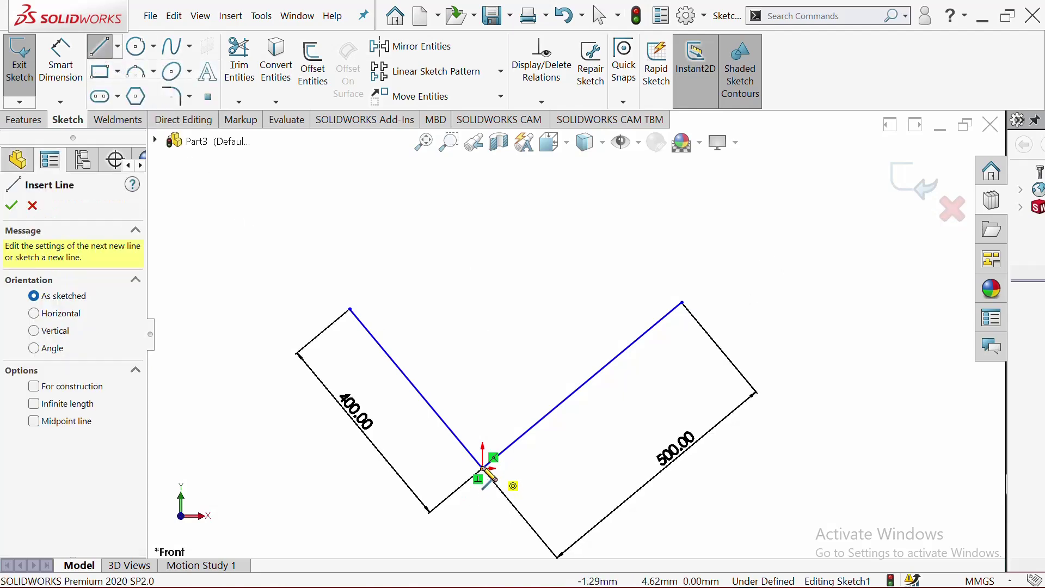
left_click(483, 469)
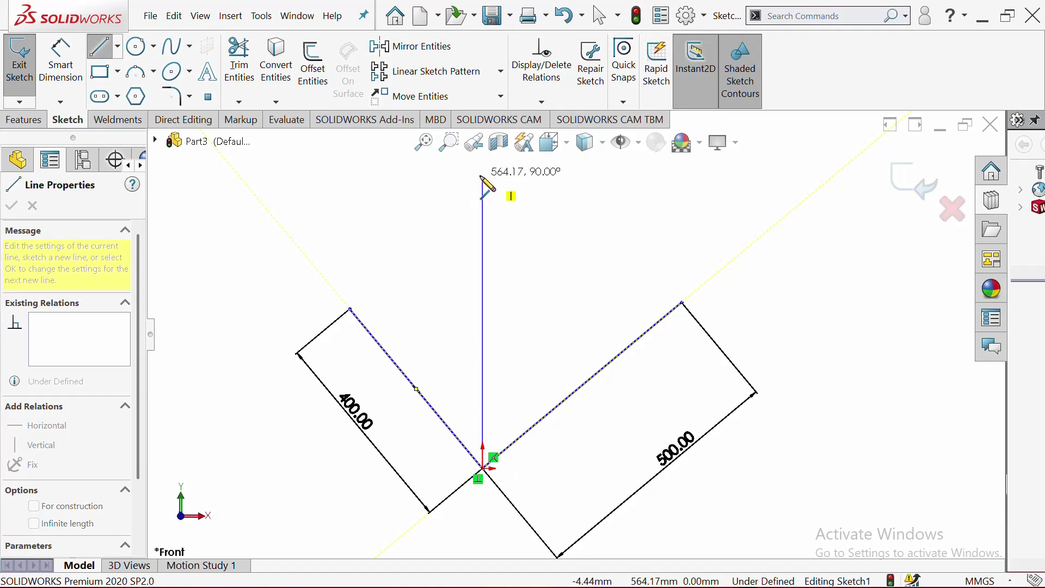
left_click(483, 177)
right_click(484, 179)
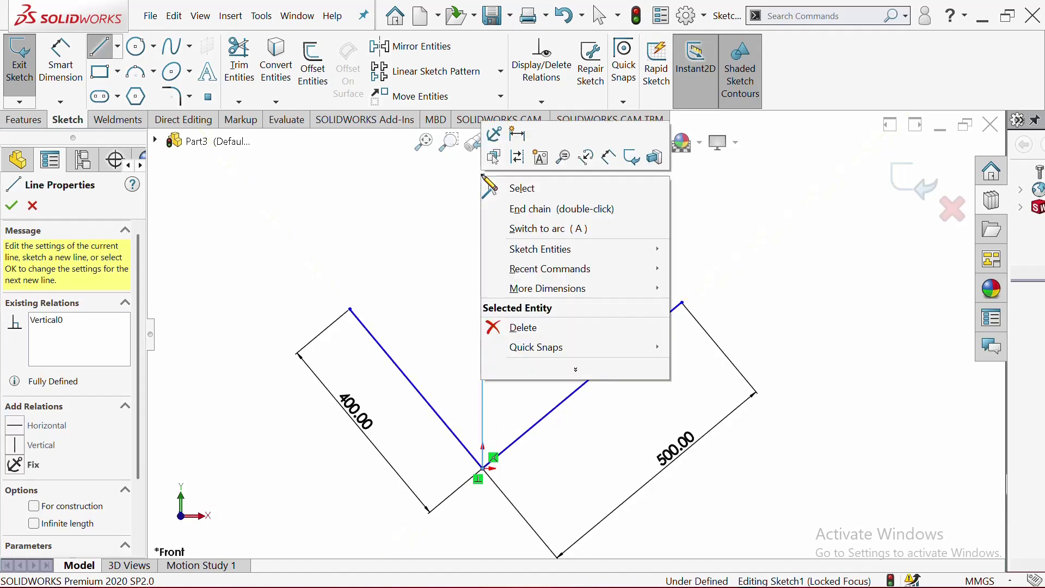
left_click(518, 188)
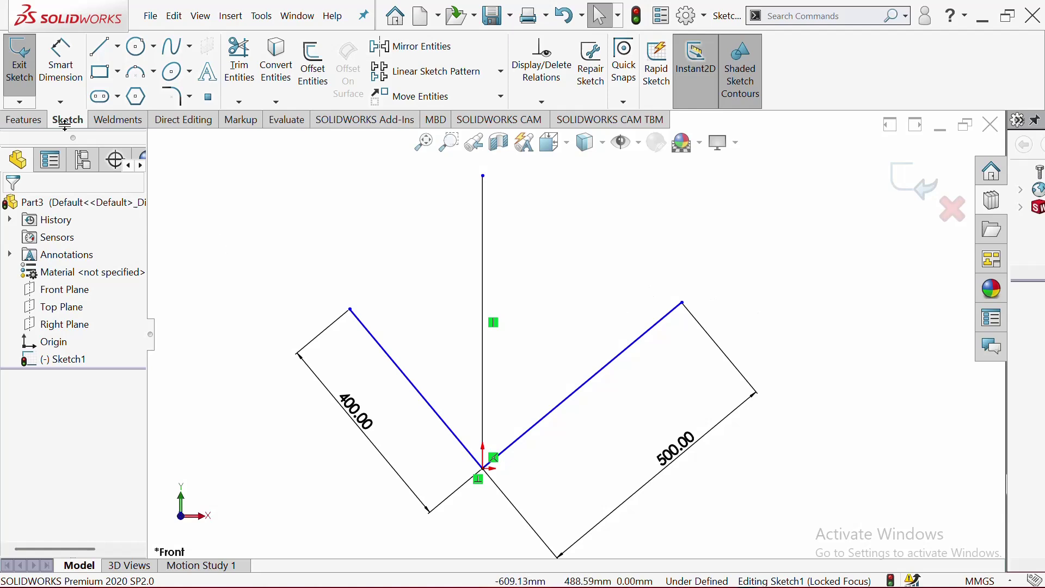
- Dimension the vertical line's length and set it to 400 mm
left_click(60, 63)
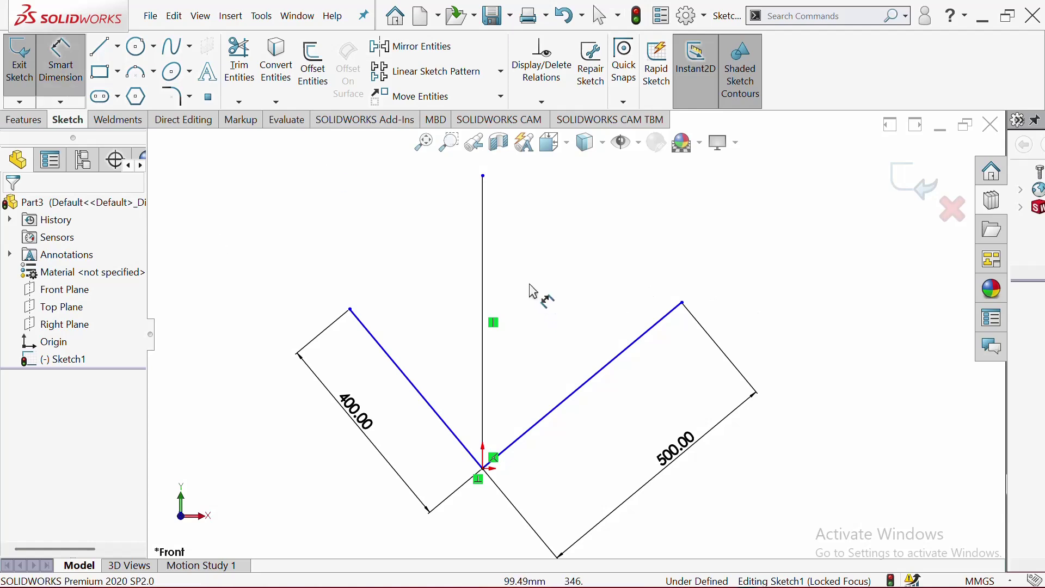
left_click(484, 262)
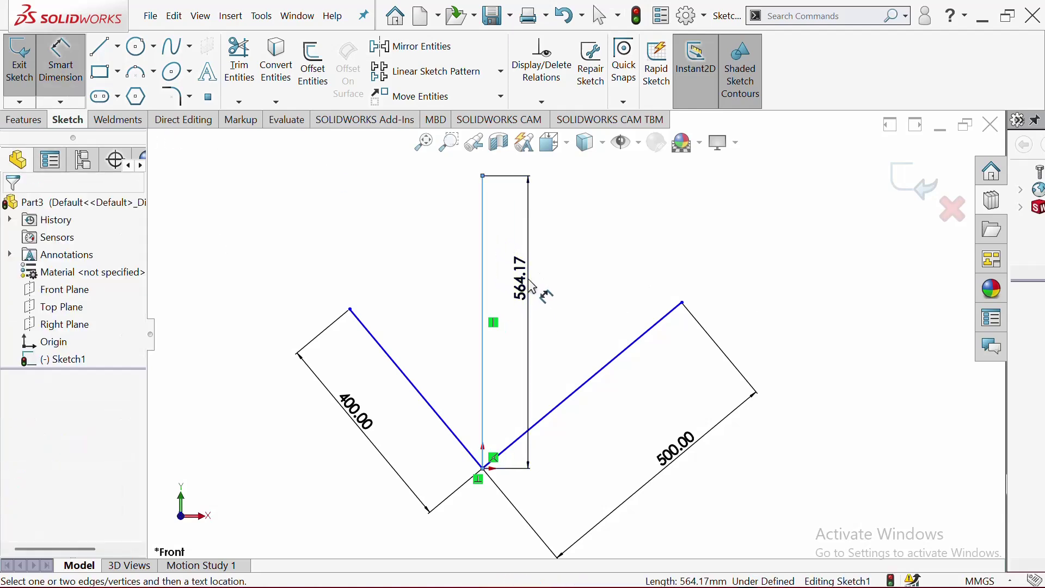
left_click(534, 286)
type("400")
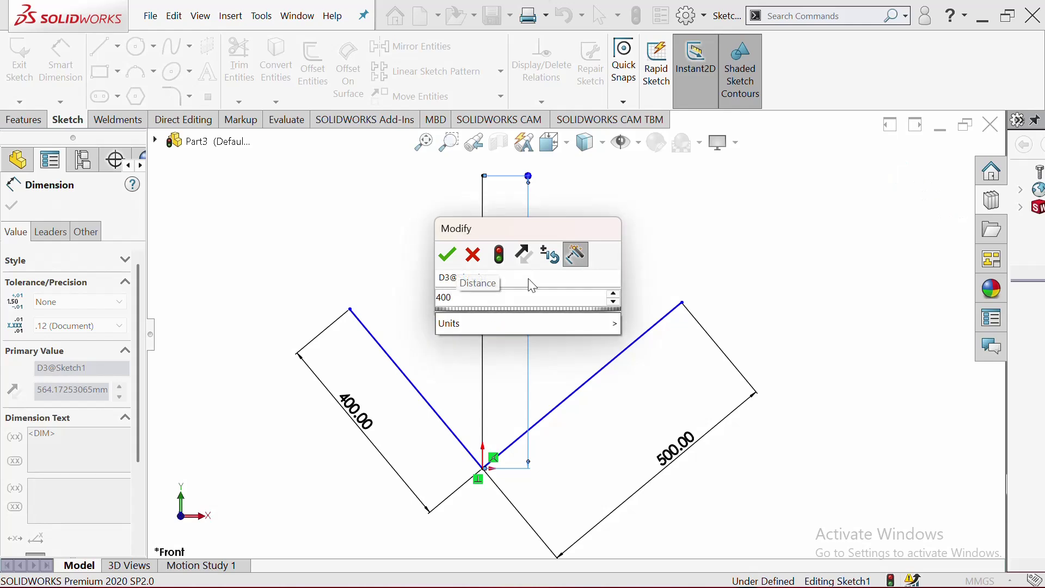
key("Return")
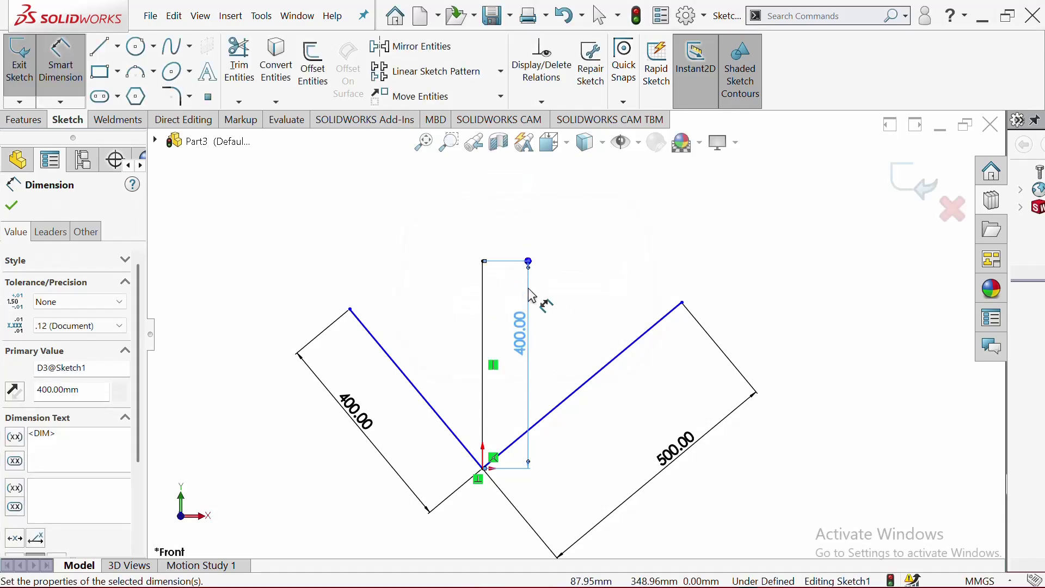
- Dimension the angle between the vertical line and the right slanted line as 50 degrees, and leave the dimension tool
left_click(484, 428)
left_click(523, 434)
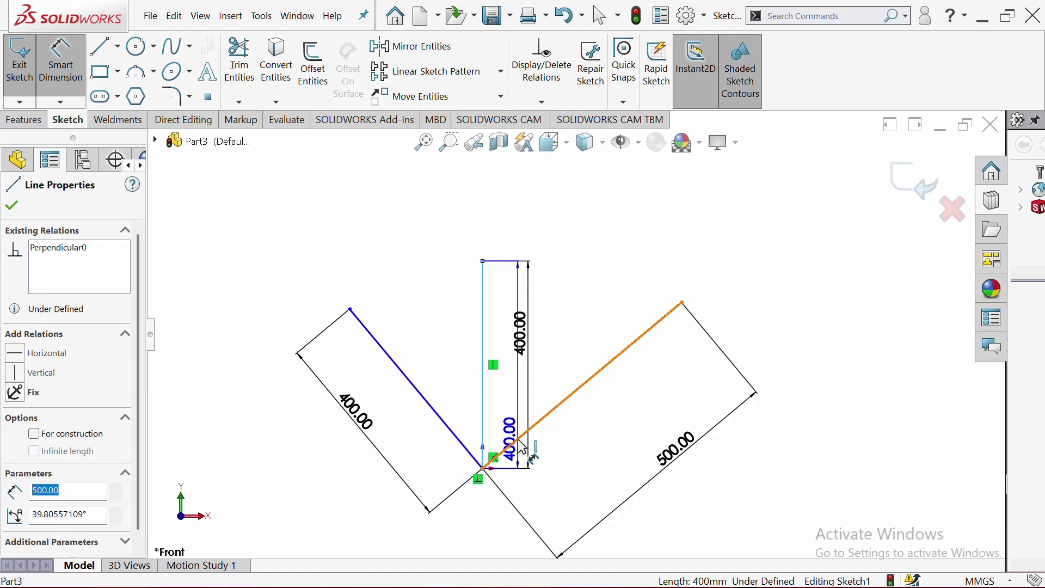
left_click(520, 417)
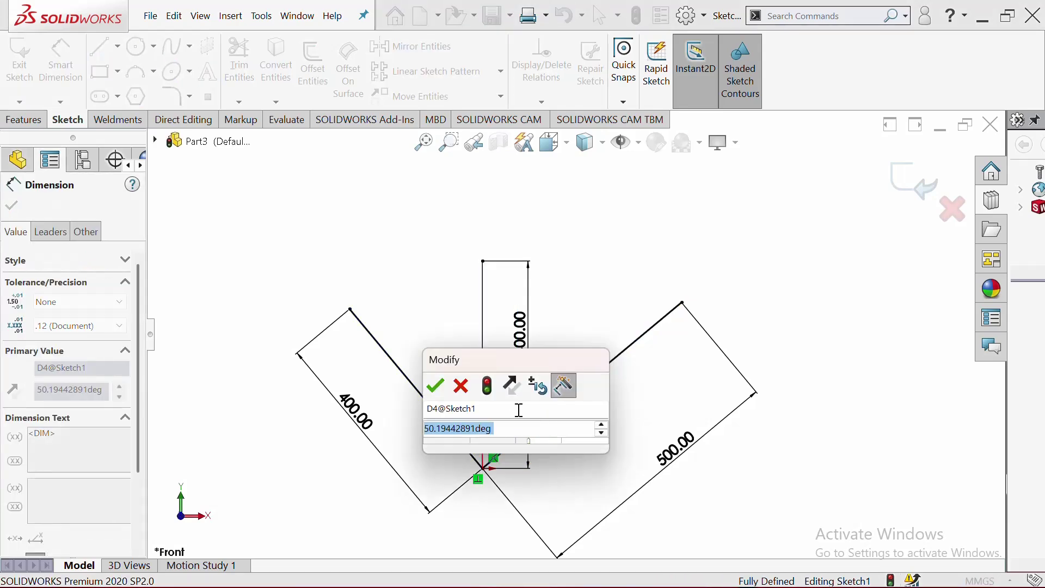
type("50")
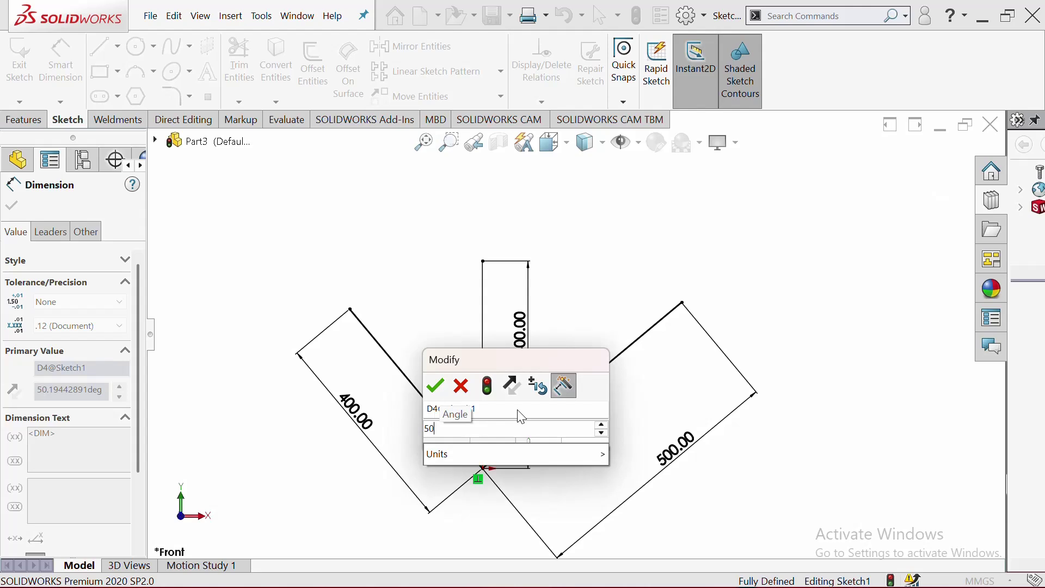
key("Return")
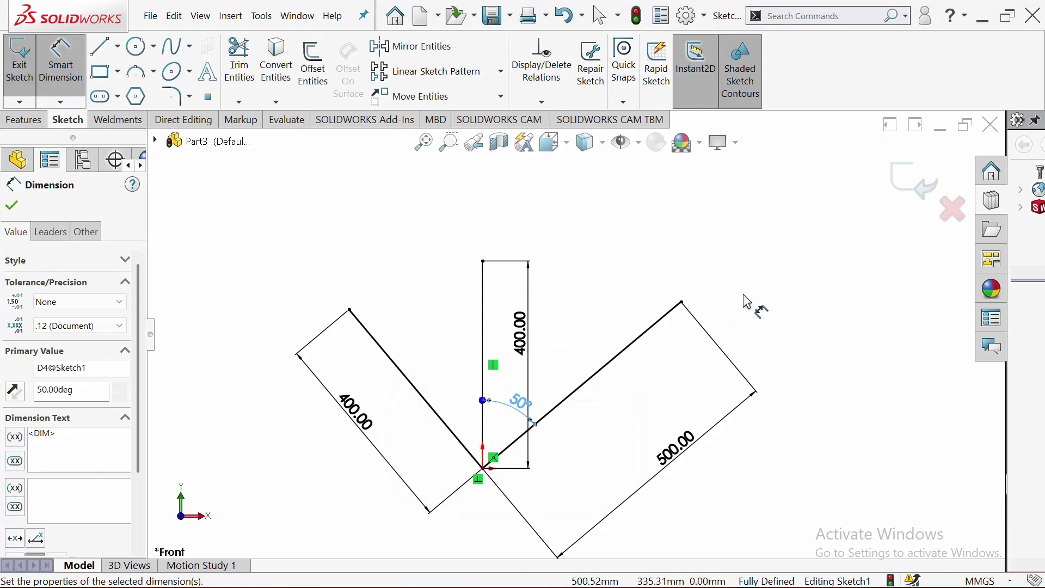
left_click(768, 300)
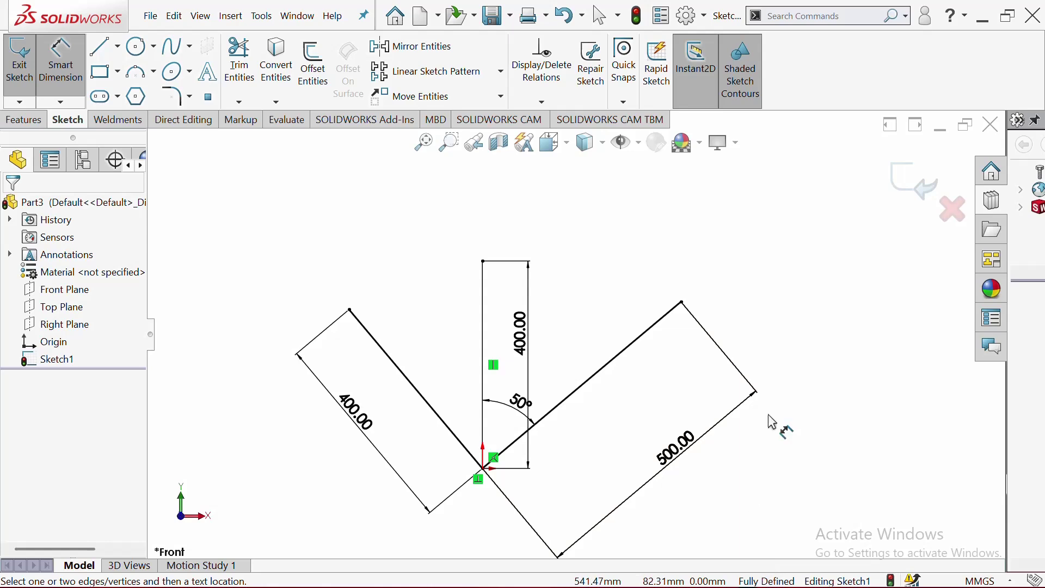
right_click(807, 303)
left_click(837, 348)
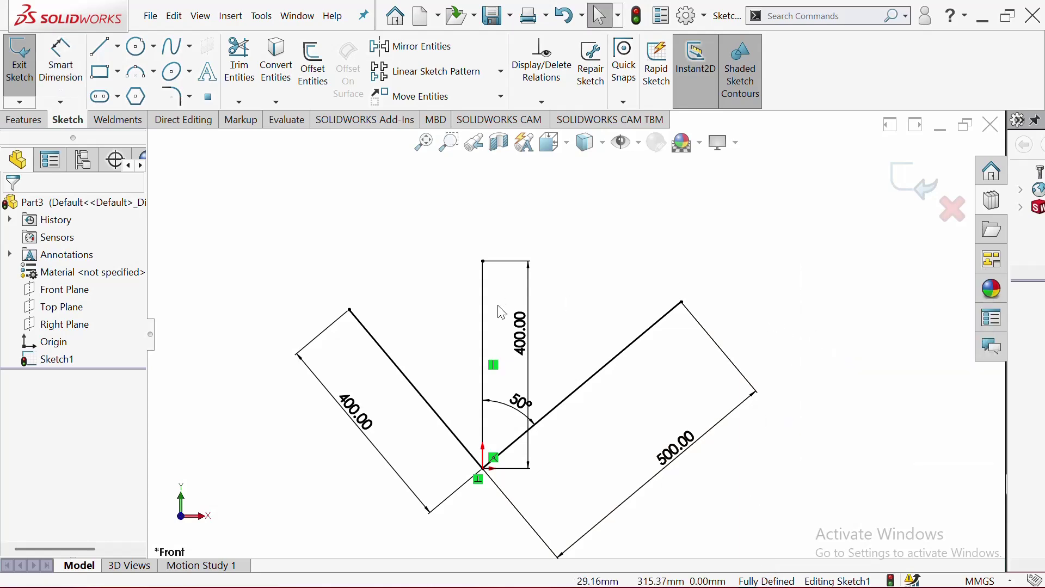
- Finish the frame sketch and exit sketch editing
scroll(502, 312, "up", 1)
scroll(511, 403, "down", 3)
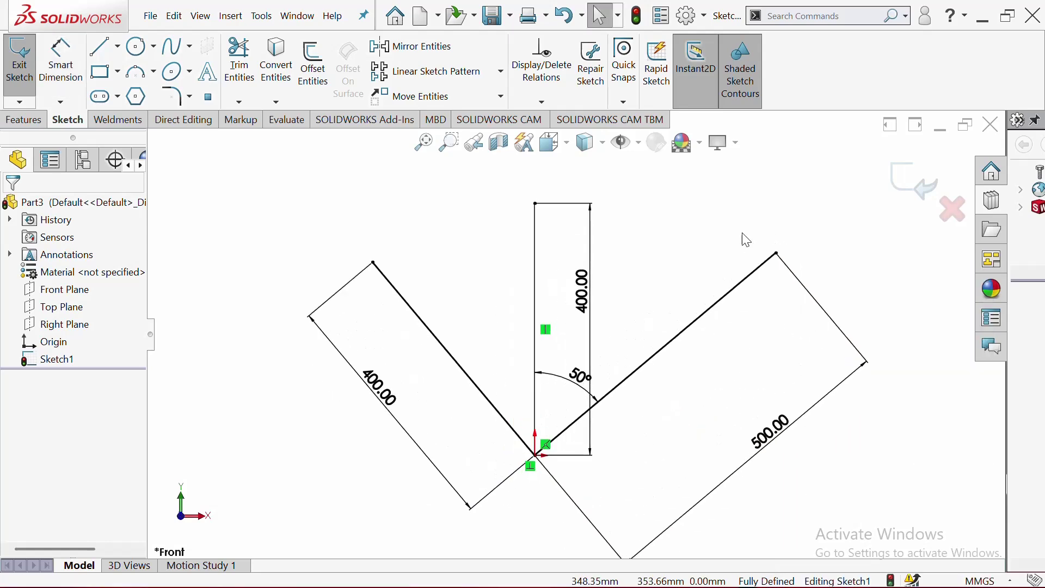
scroll(724, 239, "down", 1)
scroll(761, 263, "up", 1)
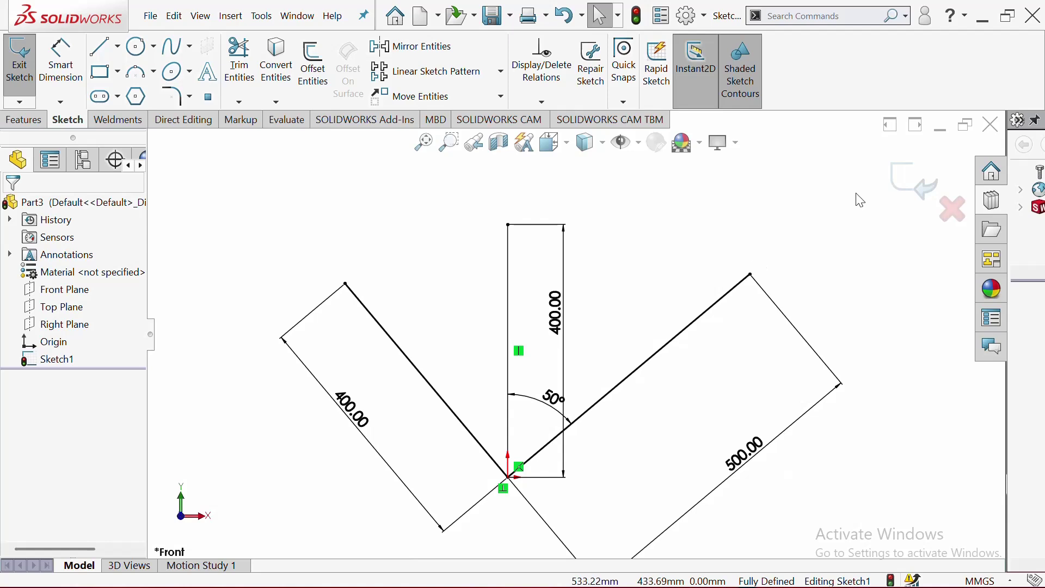
left_click(895, 185)
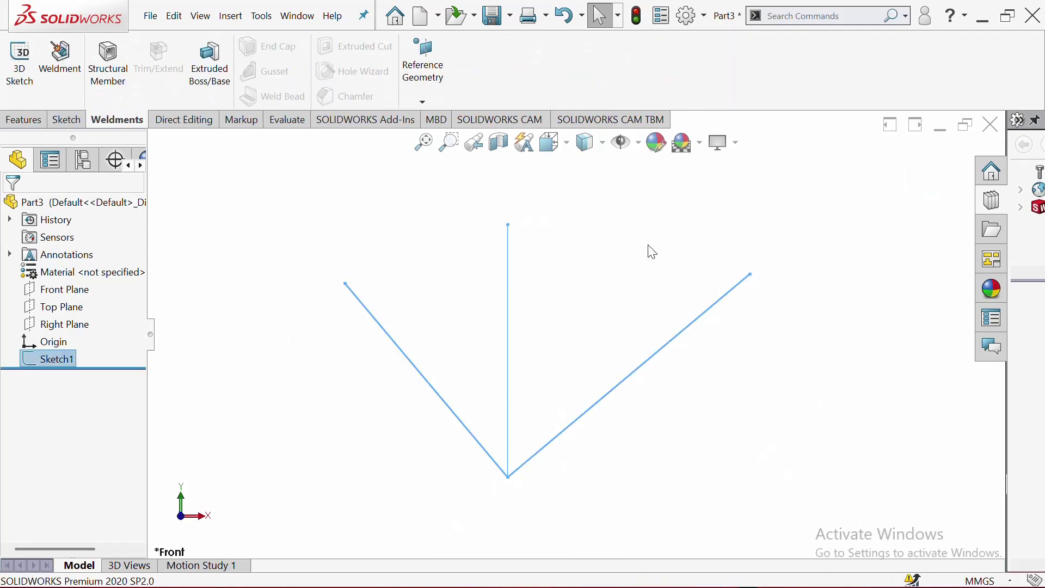
- Create an iso square tube structural member, configured profile size 30 x 30 x 2.6, along the right and left slanted lines in one group
scroll(620, 258, "up", 1)
scroll(555, 300, "down", 1)
scroll(556, 315, "down", 1)
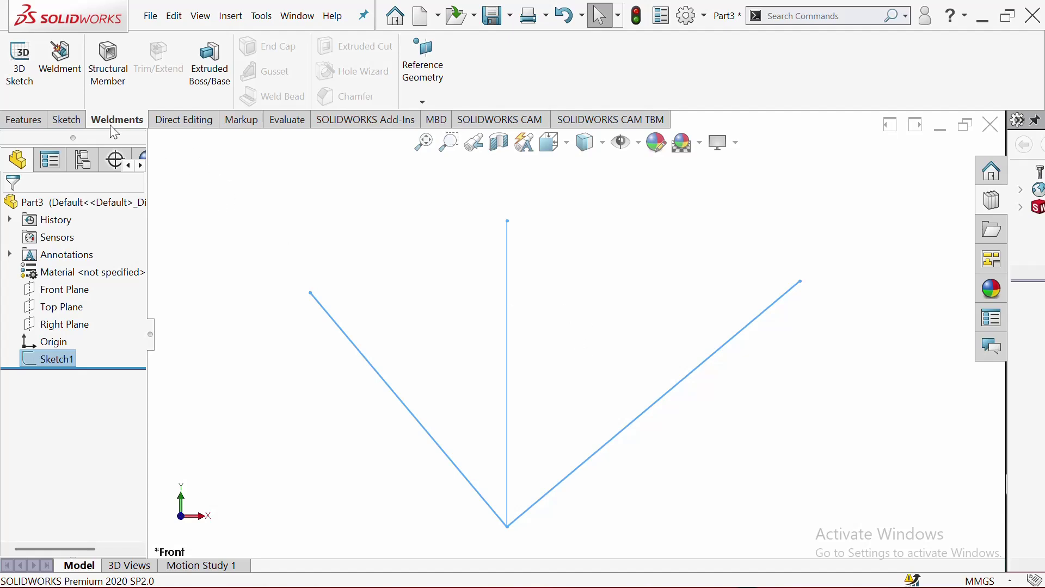
left_click(66, 120)
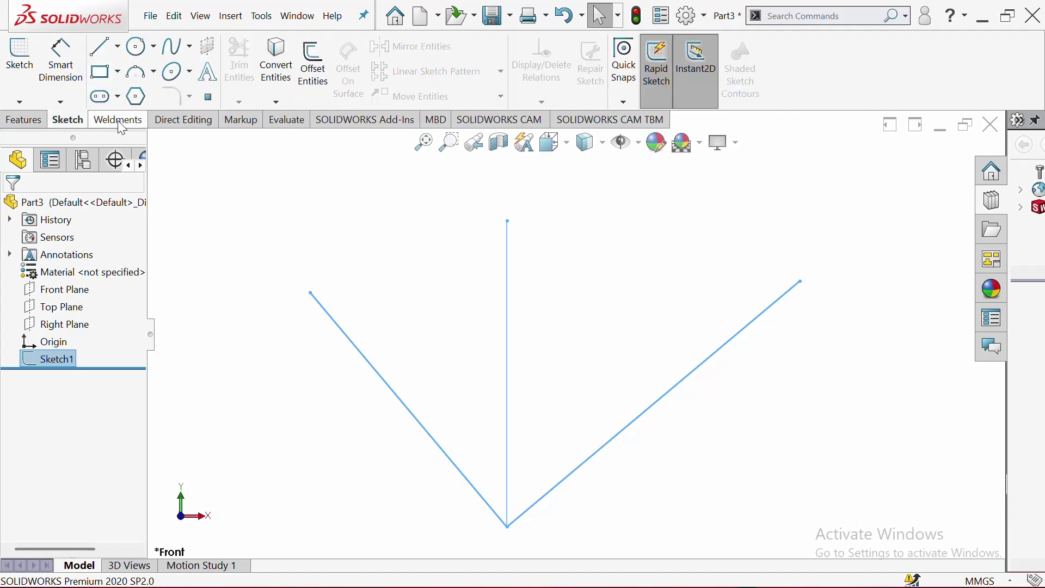
left_click(119, 121)
left_click(115, 76)
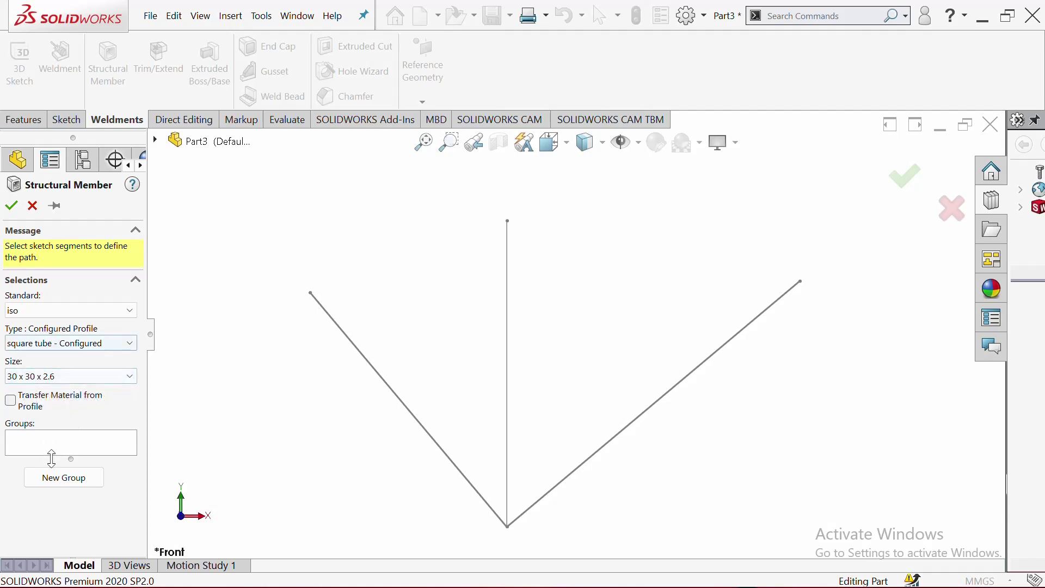
left_click(62, 483)
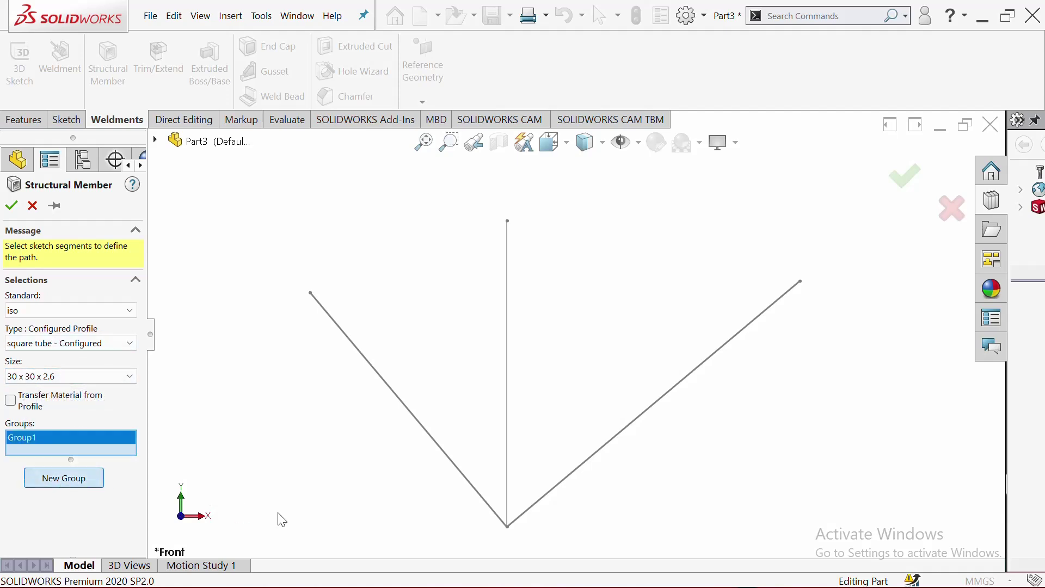
left_click(610, 441)
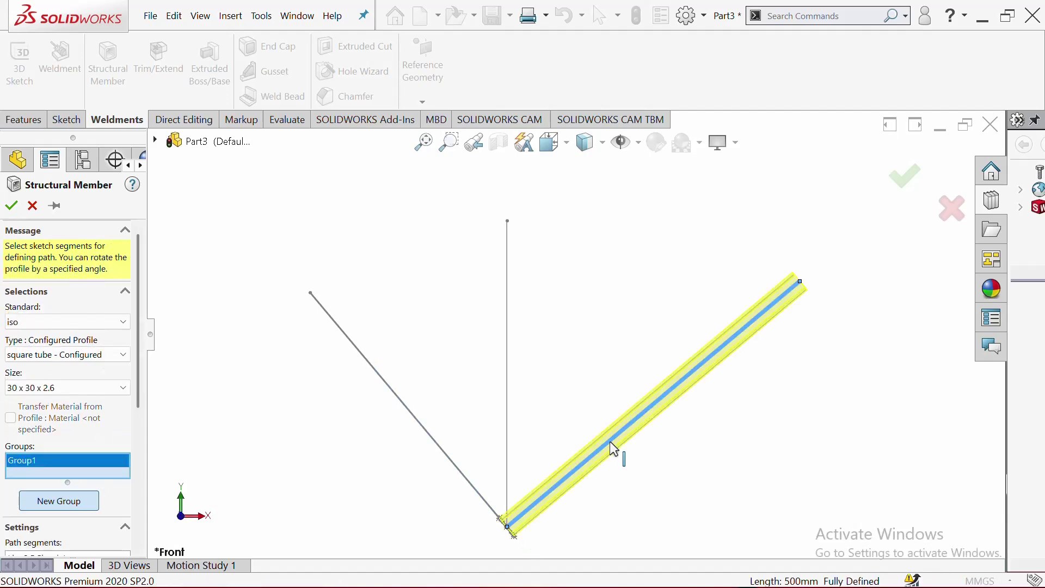
left_click(428, 433)
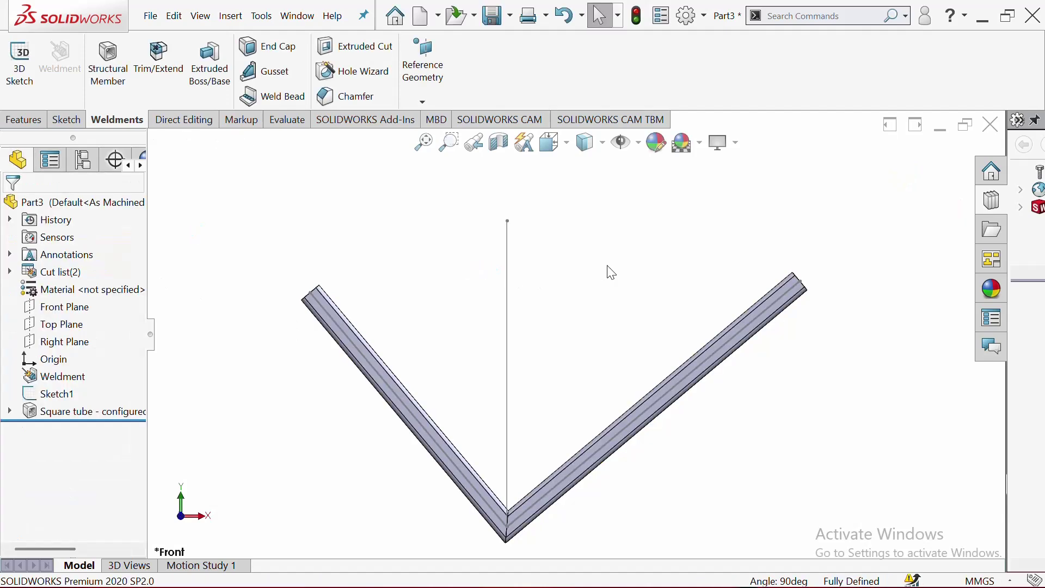
- Add a second structural member with the iso square tube 30 x 30 x 2.6 profile along the vertical line
scroll(542, 393, "down", 1)
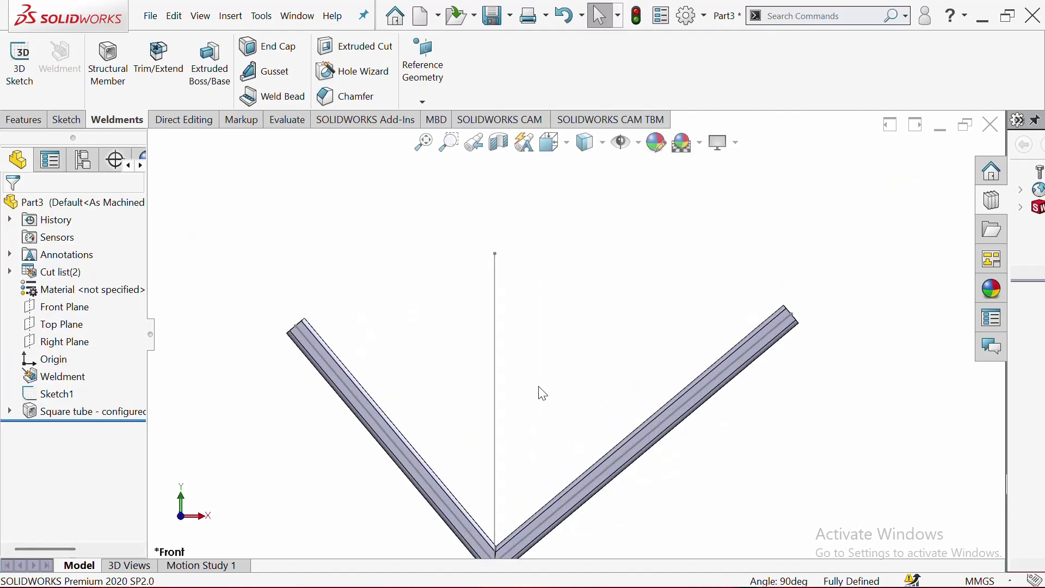
scroll(588, 371, "up", 2)
scroll(558, 402, "down", 1)
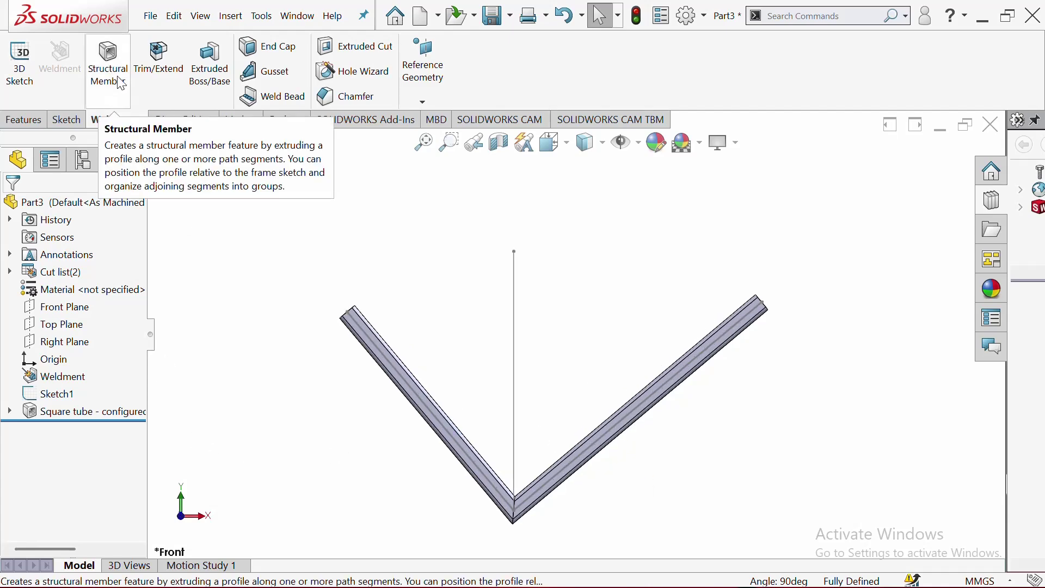
left_click(108, 62)
left_click(66, 482)
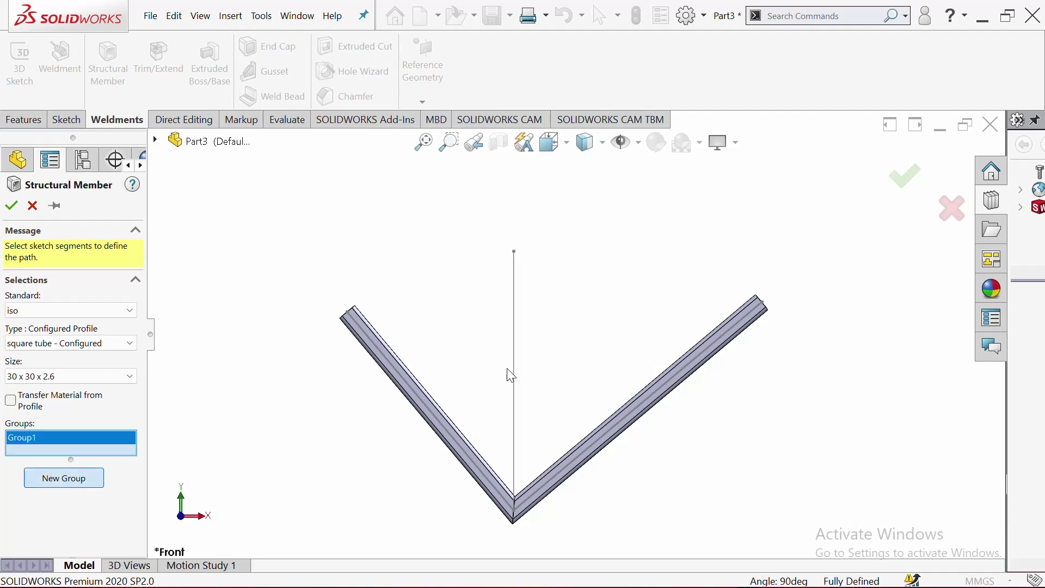
left_click(515, 355)
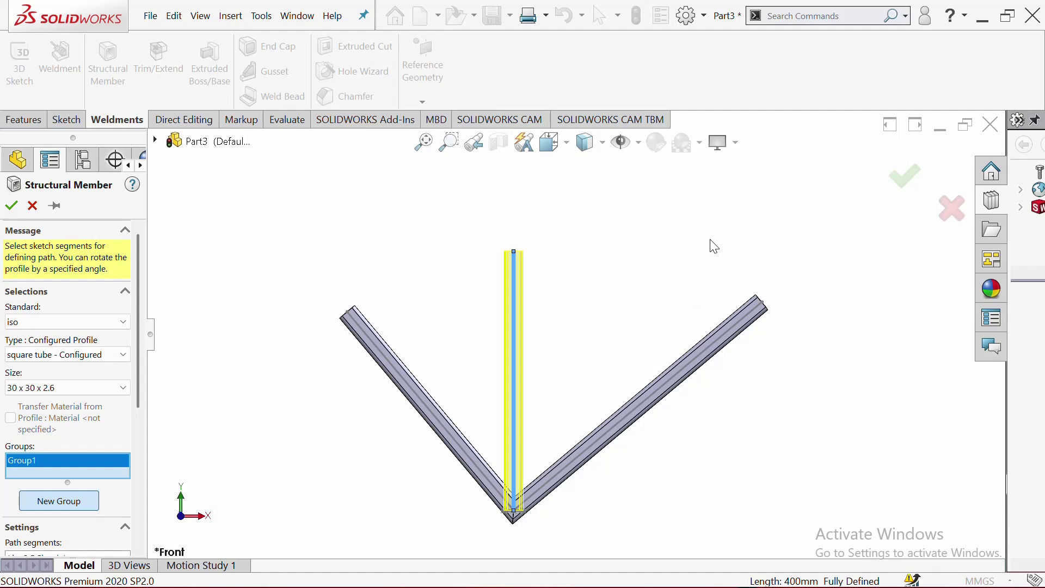
left_click(12, 206)
- Examine the three-tube frame in 3D, including the open tube ends and the shared corner joint
right_click(670, 238)
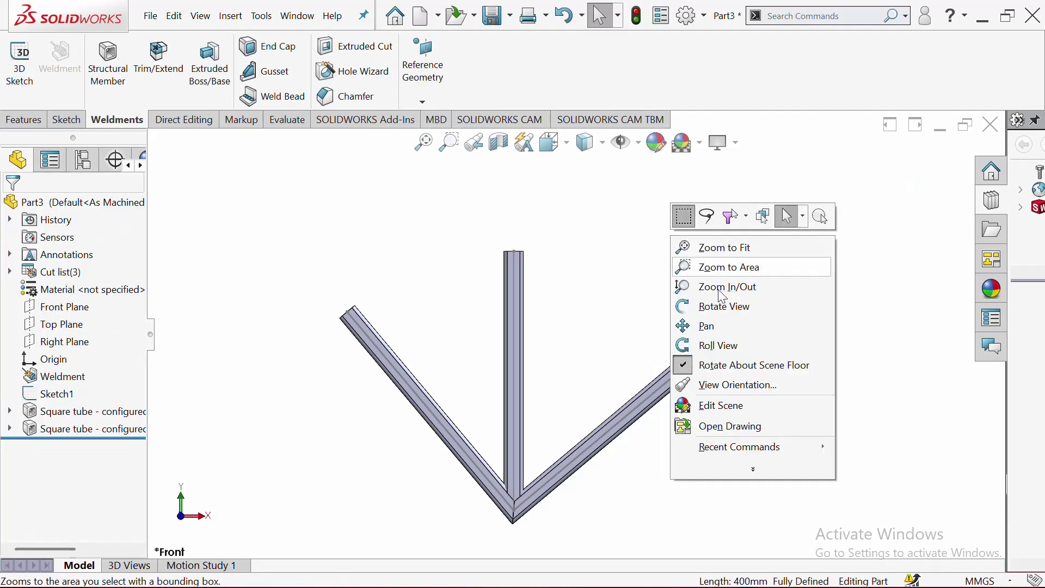
left_click(724, 305)
left_click_drag(724, 304, 663, 314)
scroll(590, 333, "down", 2)
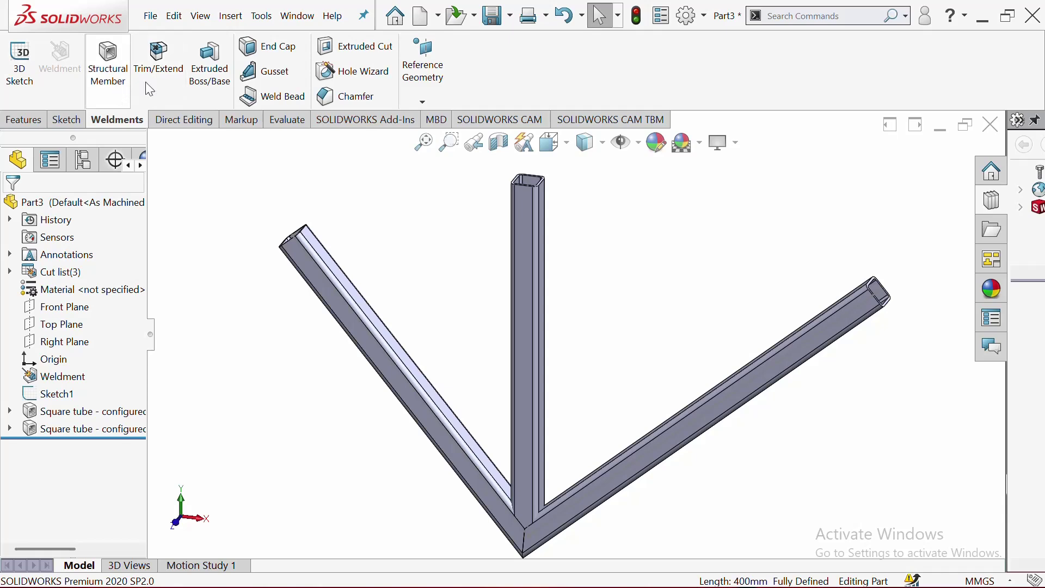
scroll(604, 292, "up", 2)
scroll(548, 237, "down", 2)
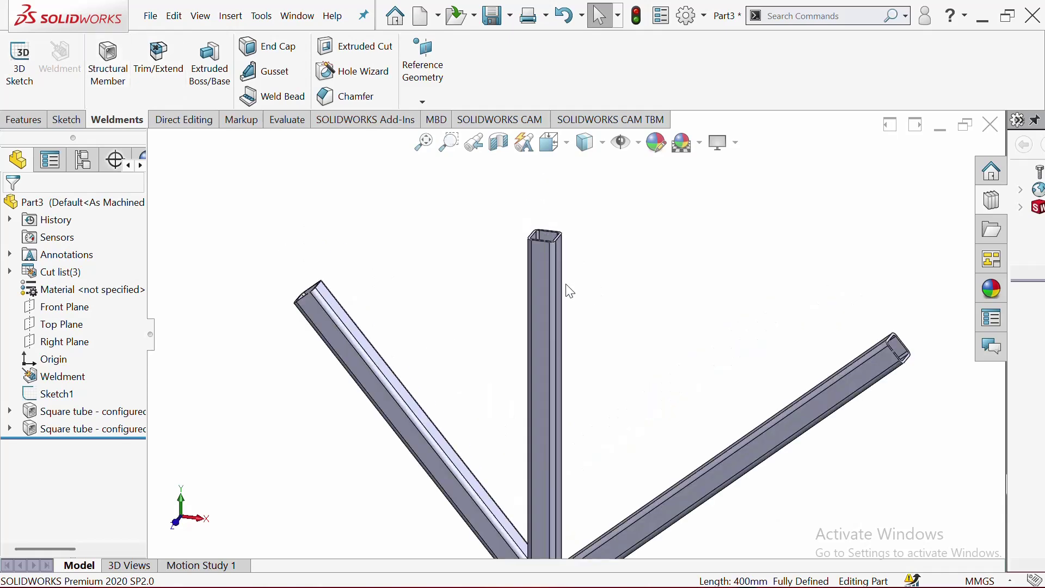
scroll(710, 365, "up", 3)
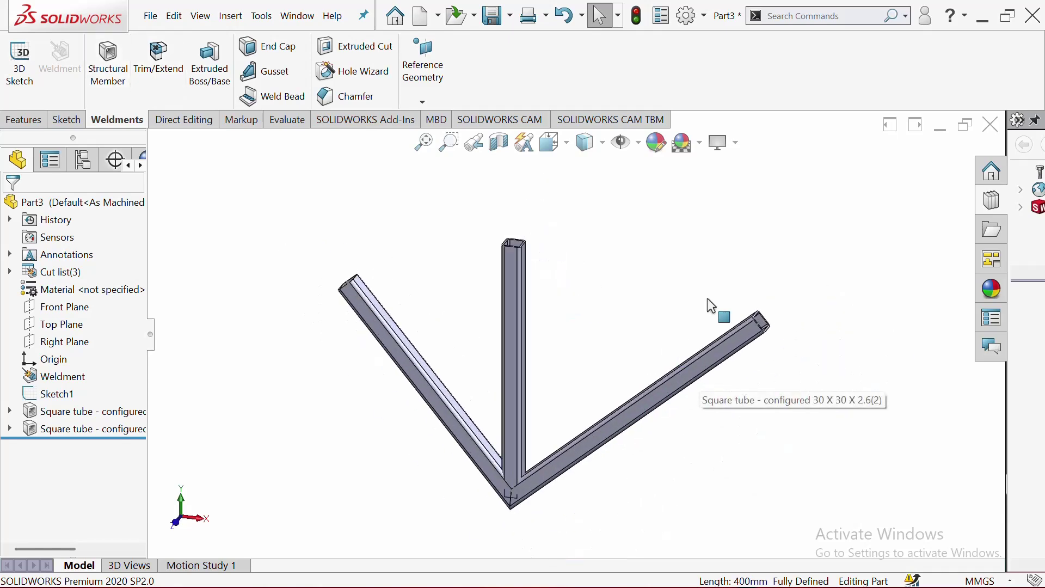
right_click(790, 165)
left_click(831, 270)
mouse_move(800, 272)
left_mouse_down()
mouse_move(787, 261)
mouse_move(795, 289)
left_mouse_up()
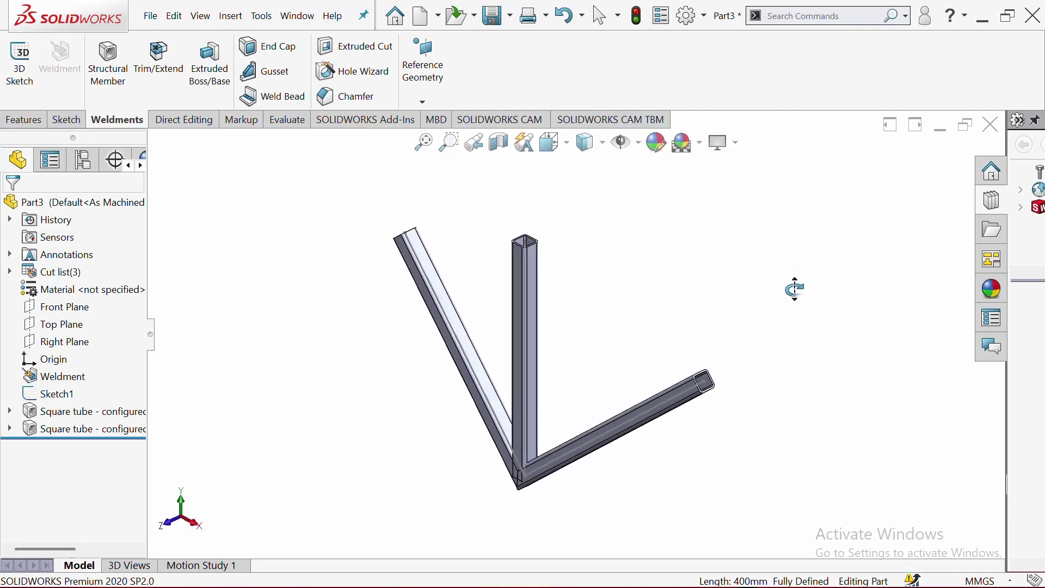
- Hide the frame layout sketch whose line shows inside the vertical tube
scroll(501, 256, "down", 3)
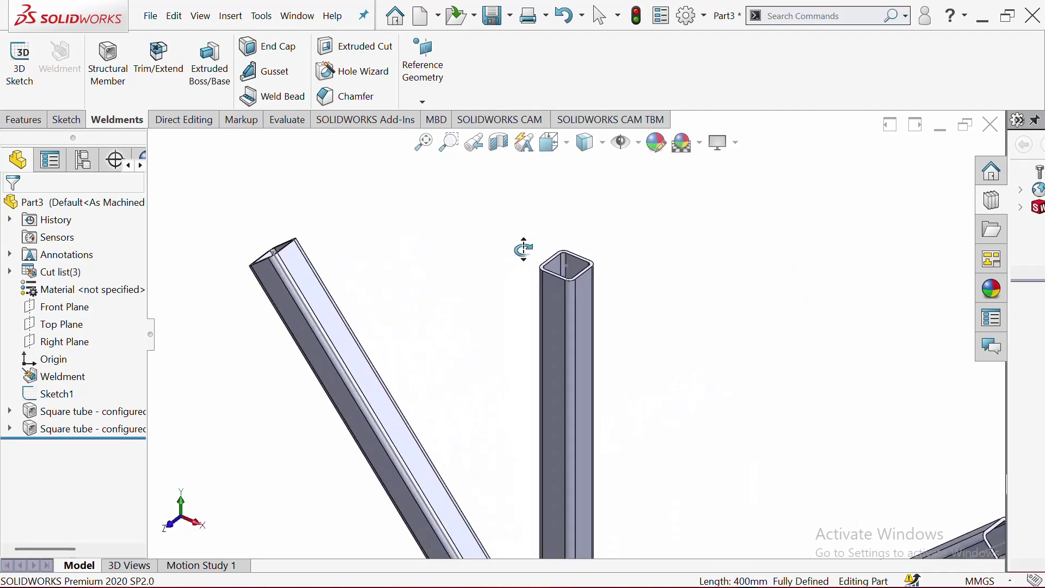
right_click(678, 223)
left_click(713, 314)
scroll(615, 296, "down", 2)
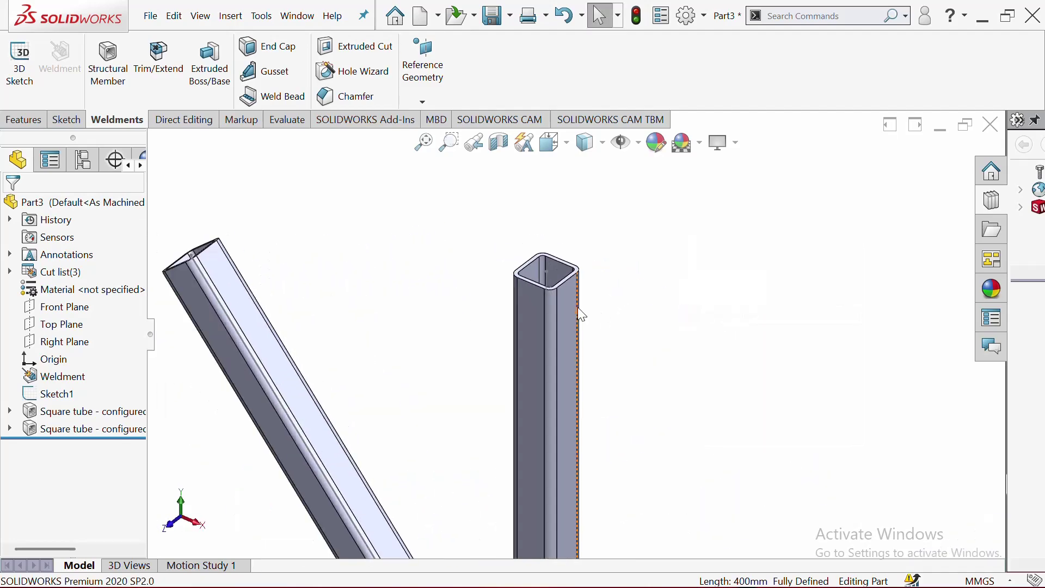
scroll(556, 354, "up", 3)
scroll(555, 338, "down", 2)
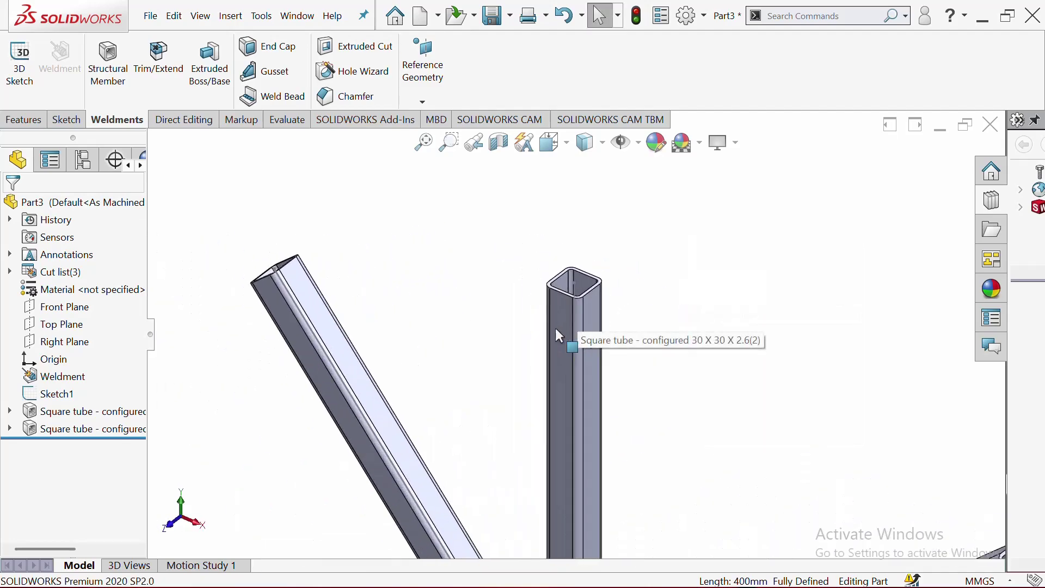
left_click(576, 290)
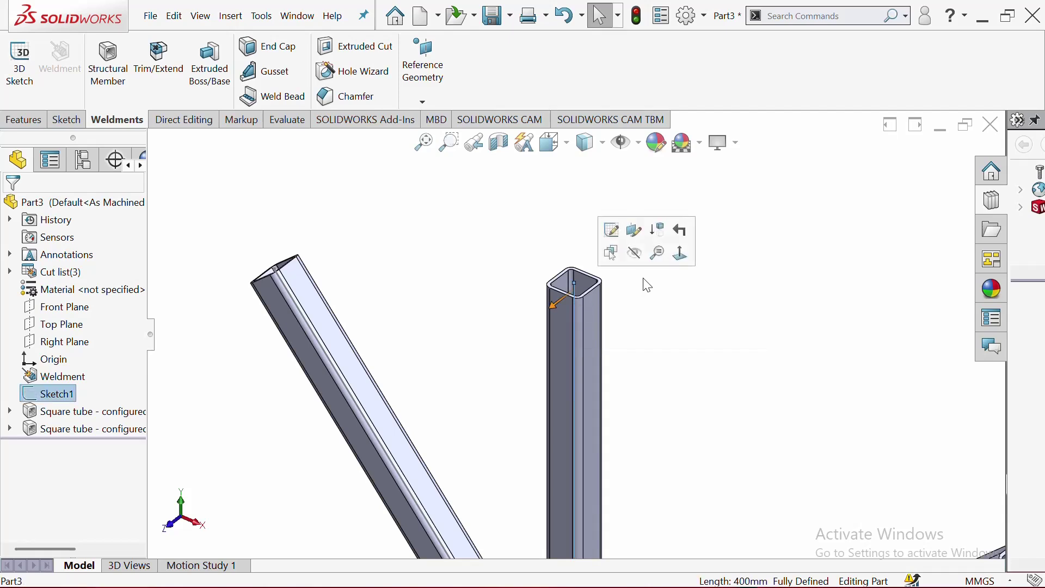
left_click(635, 254)
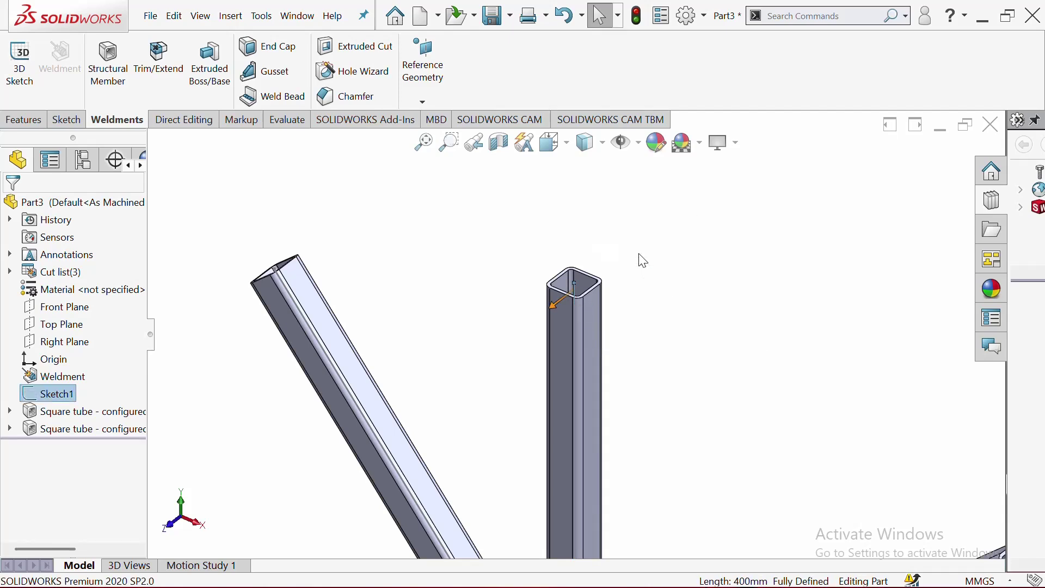
- Start an End Cap feature and select the open upper end face of the vertical tube
scroll(644, 287, "up", 3)
scroll(672, 357, "down", 3)
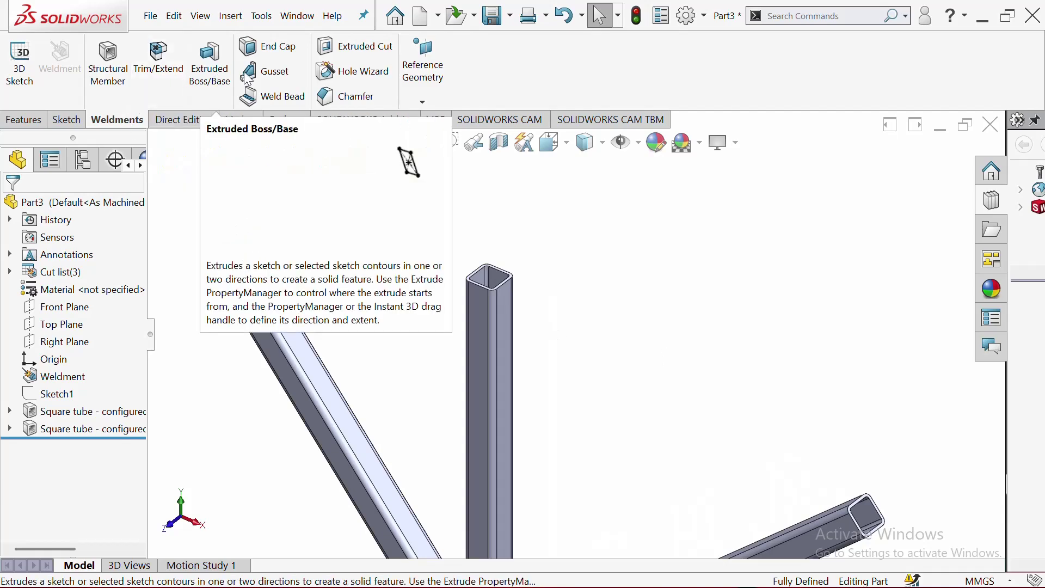
left_click(287, 55)
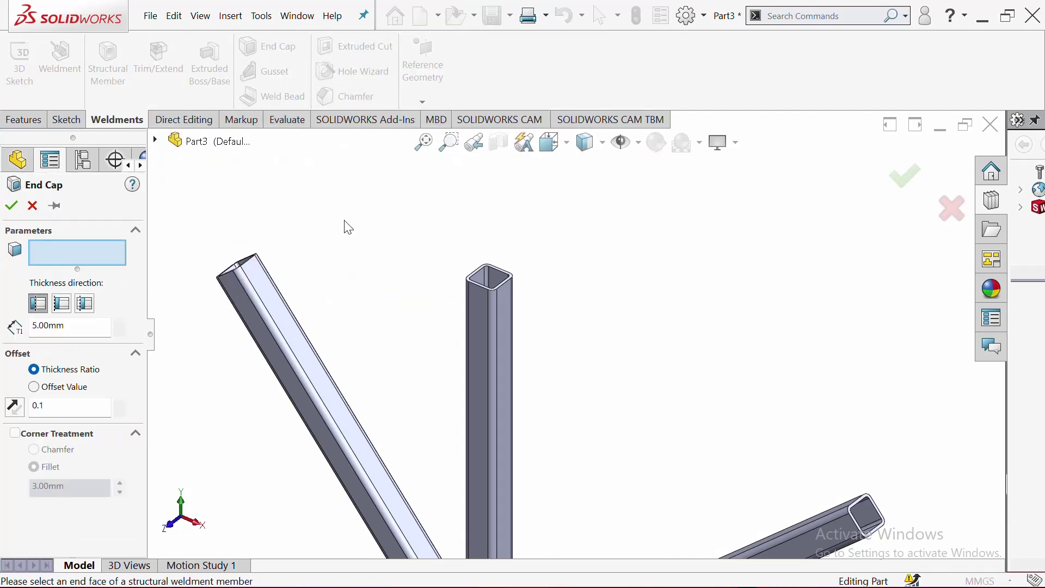
scroll(270, 267, "down", 2)
scroll(636, 343, "down", 3)
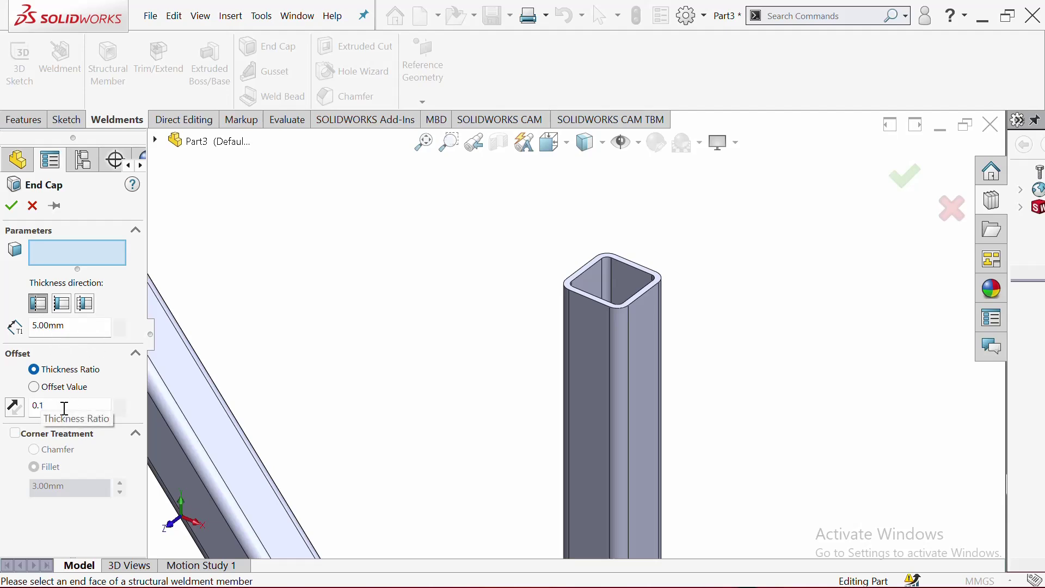
scroll(649, 296, "down", 2)
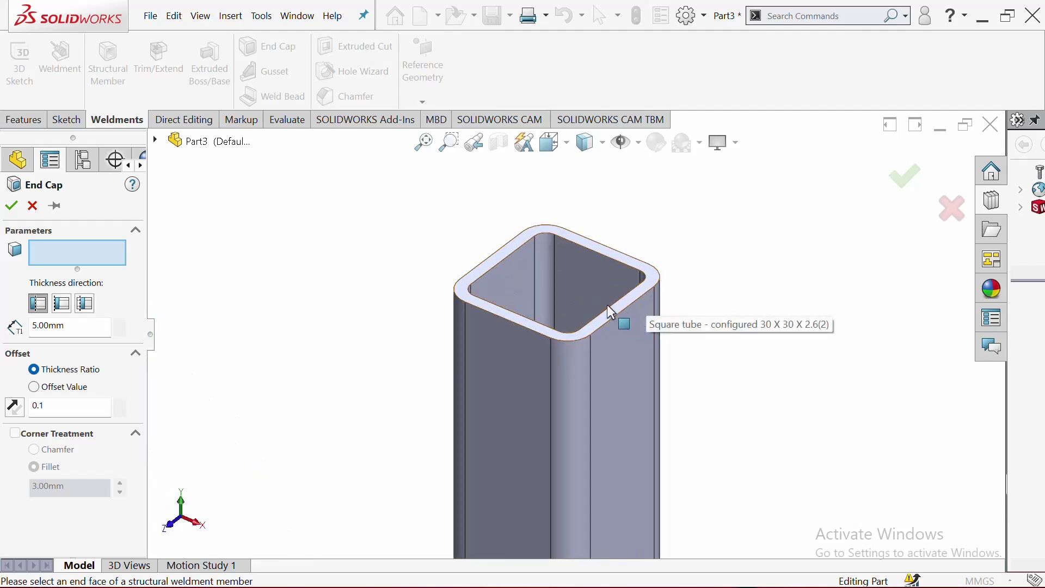
scroll(567, 435, "up", 3)
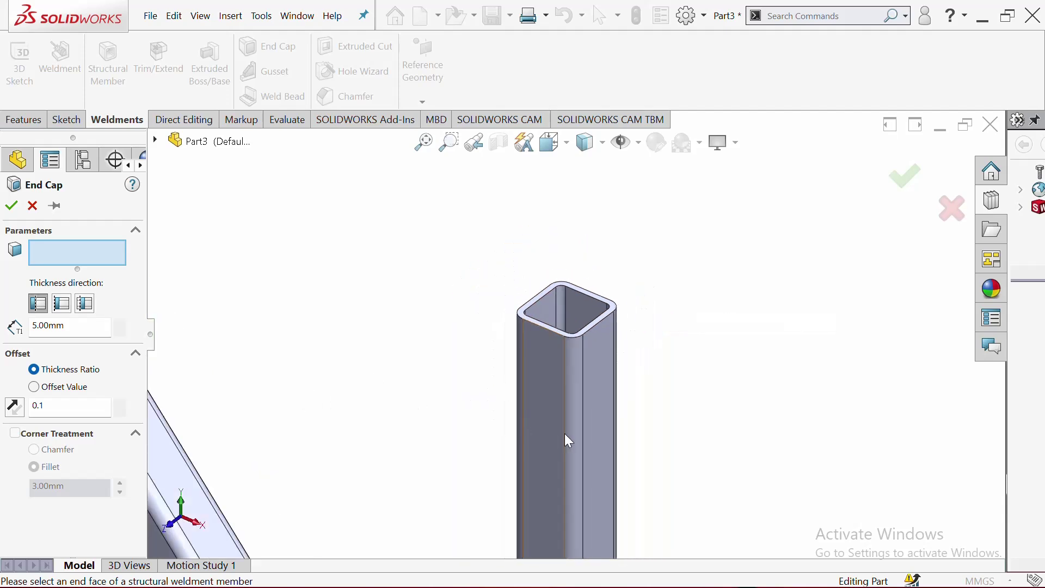
scroll(580, 318, "down", 3)
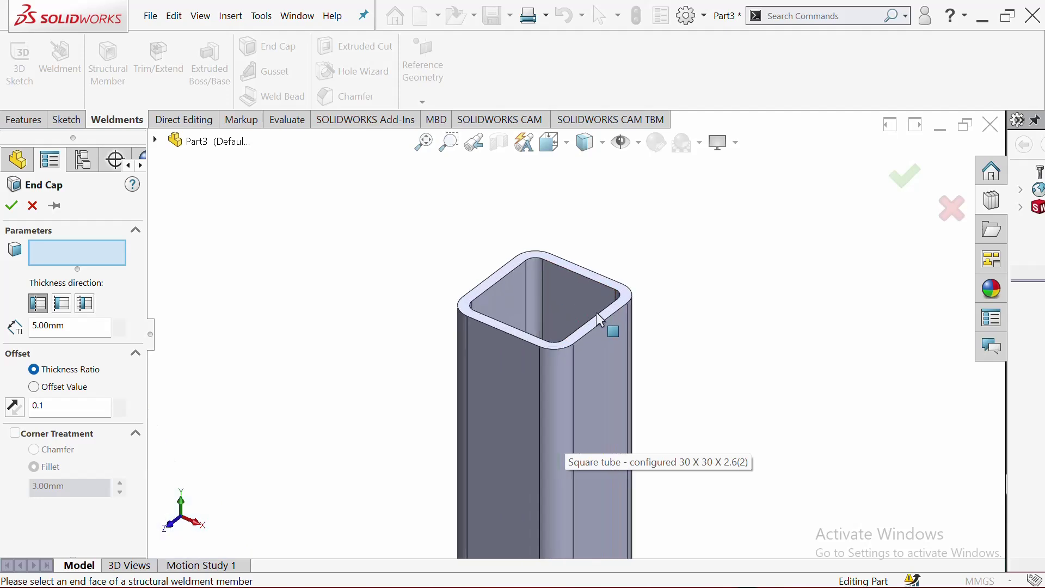
left_click(597, 322)
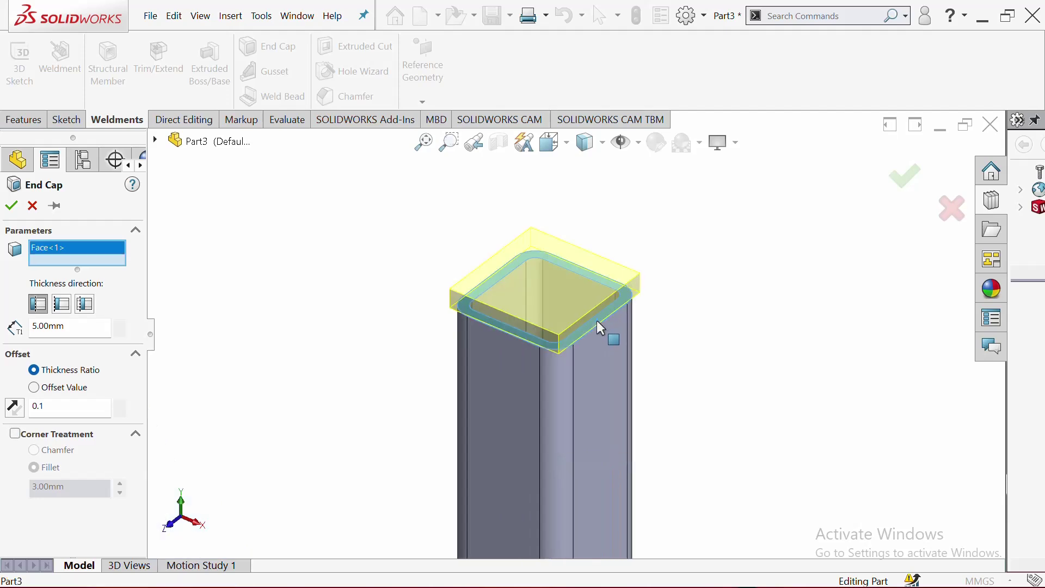
- Try the reversed offset direction on the vertical tube's end cap and restore the original direction
scroll(571, 339, "up", 3)
scroll(544, 326, "down", 3)
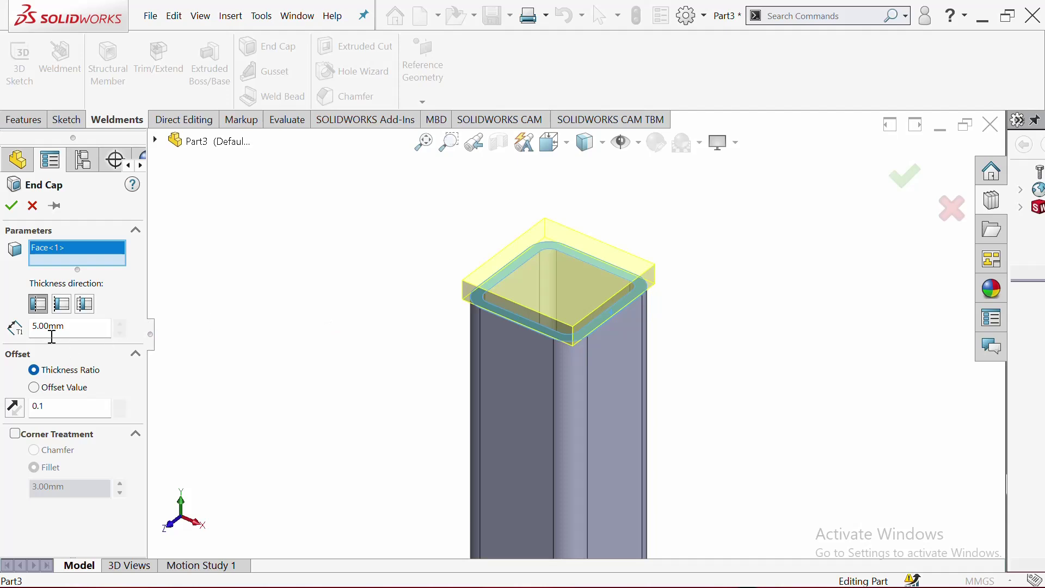
left_click(19, 408)
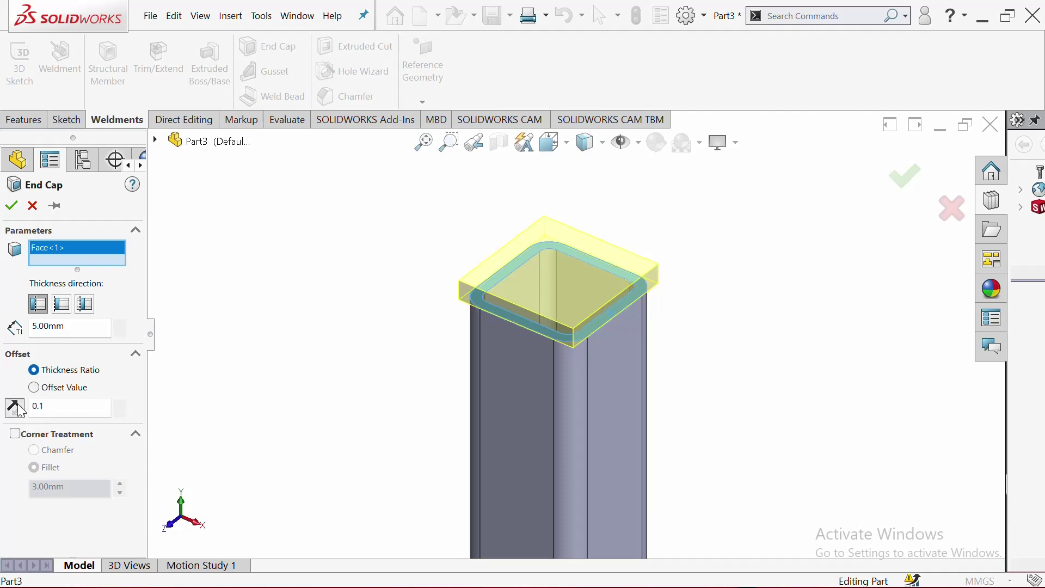
left_click(16, 409)
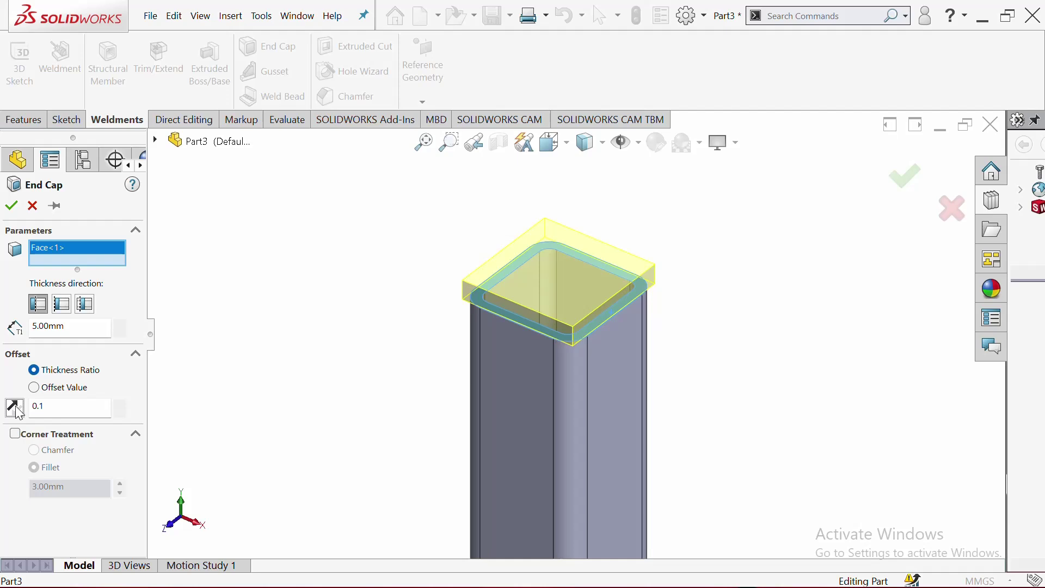
- Add the open end face of the right slanted tube to the end cap selection
scroll(390, 389, "up", 5)
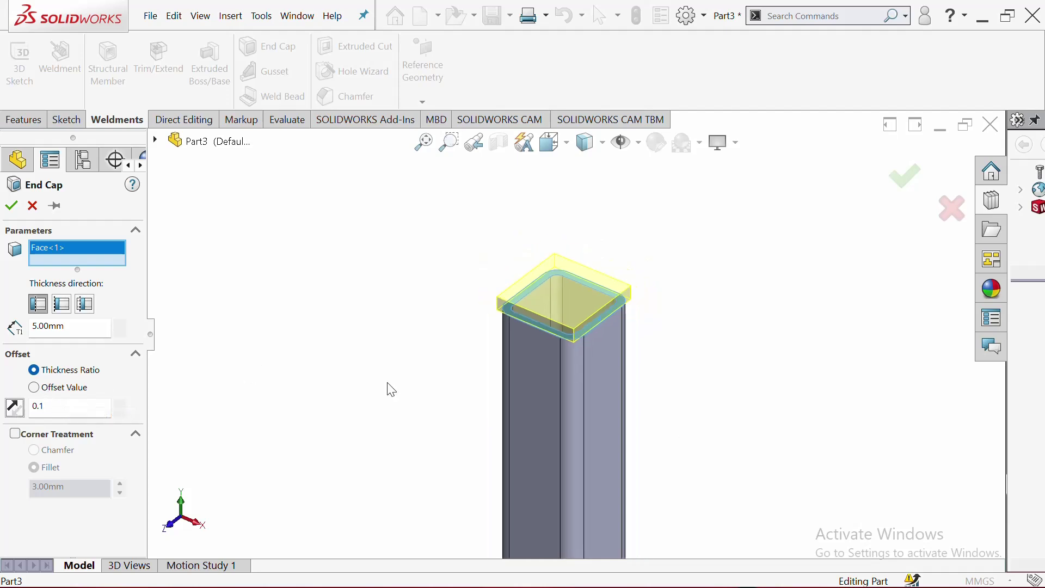
scroll(581, 351, "up", 2)
scroll(380, 292, "down", 4)
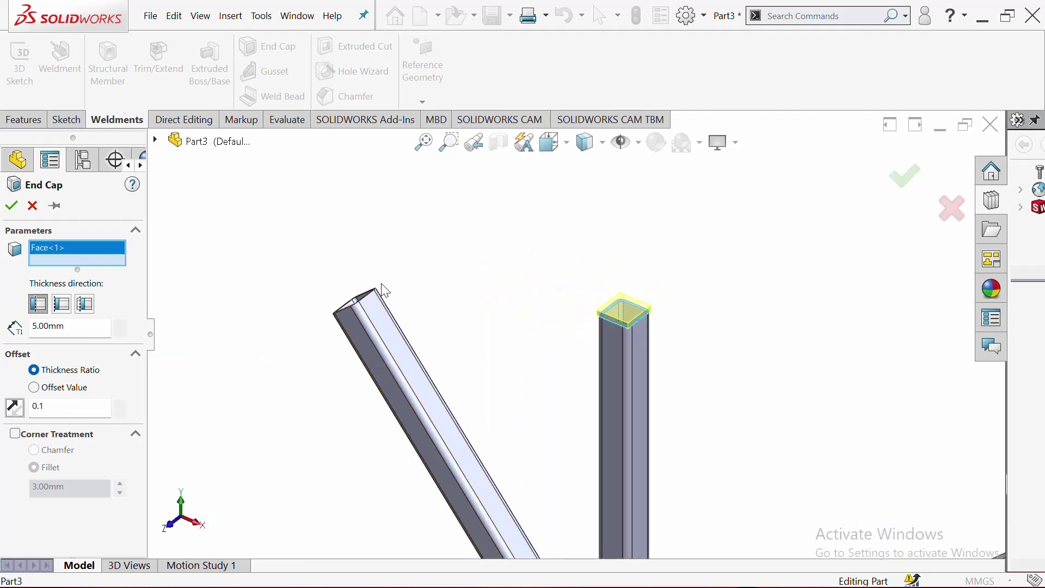
scroll(398, 340, "up", 5)
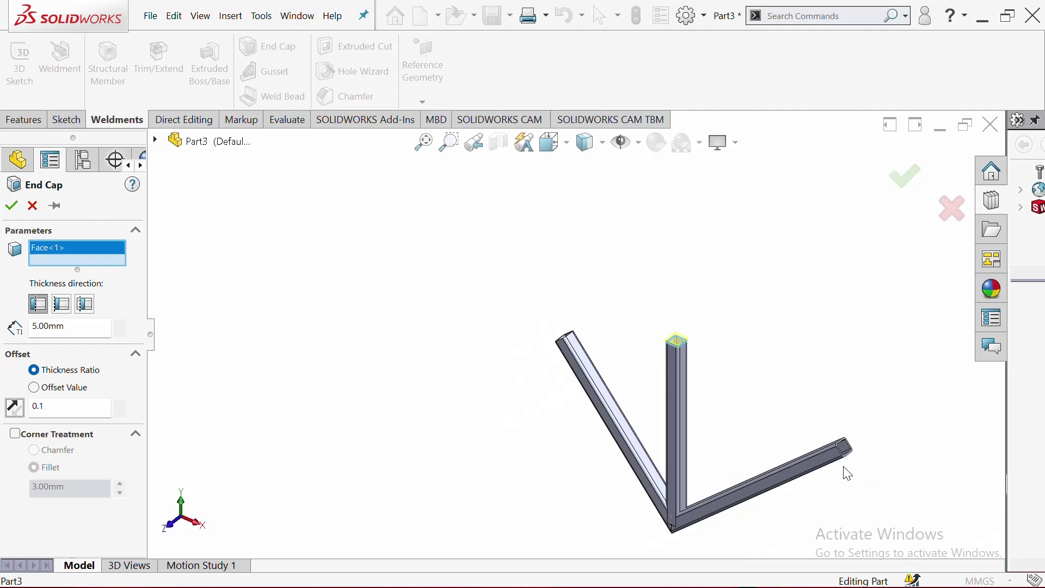
scroll(847, 474, "down", 5)
left_click(580, 253)
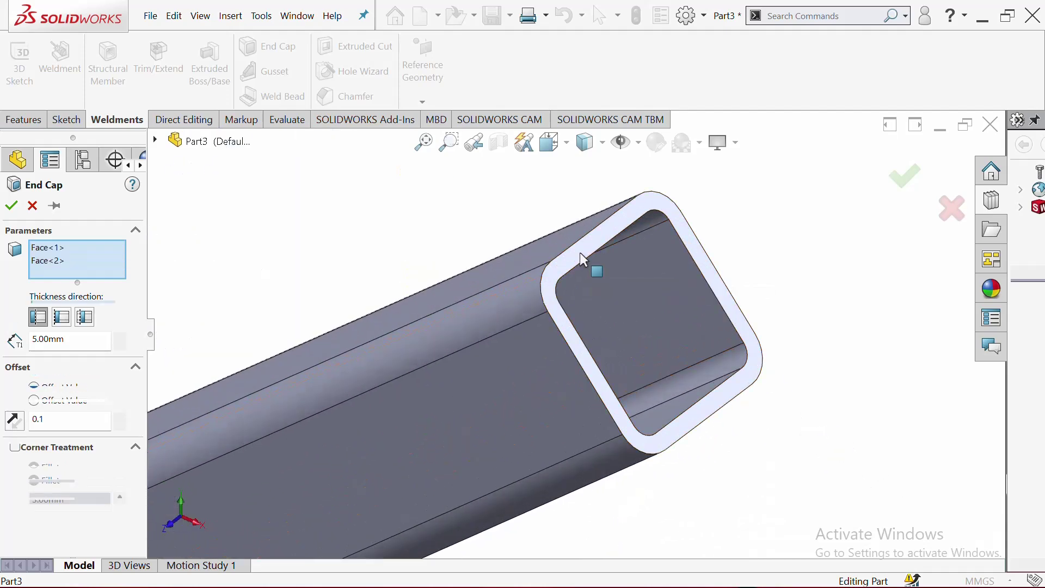
- Set the end cap offset thickness ratio to 0.2 and enable fillet corner treatment with a 3 mm radius
scroll(580, 283, "up", 5)
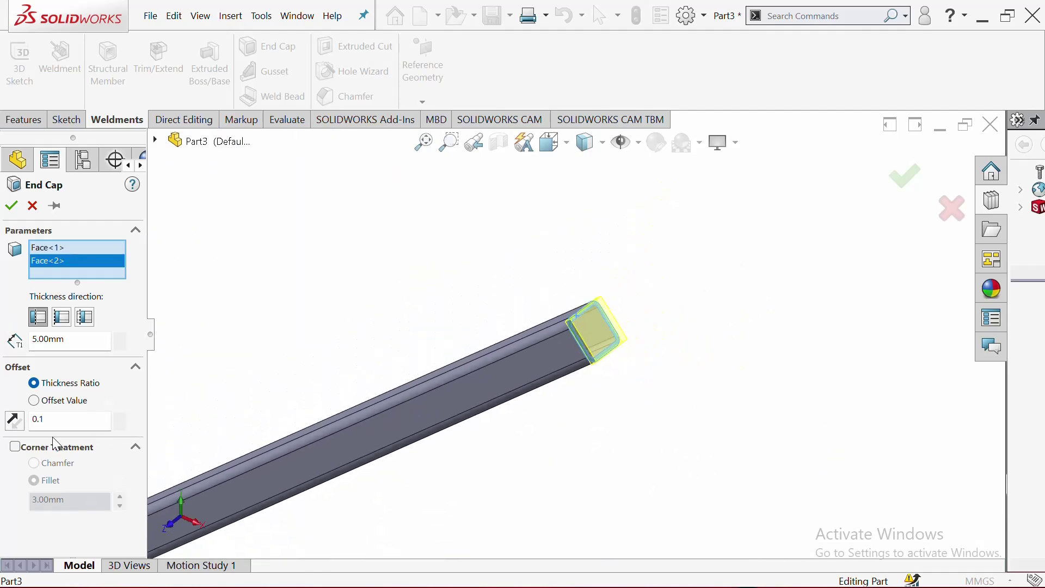
left_click_drag(54, 422, 34, 423)
left_click(15, 446)
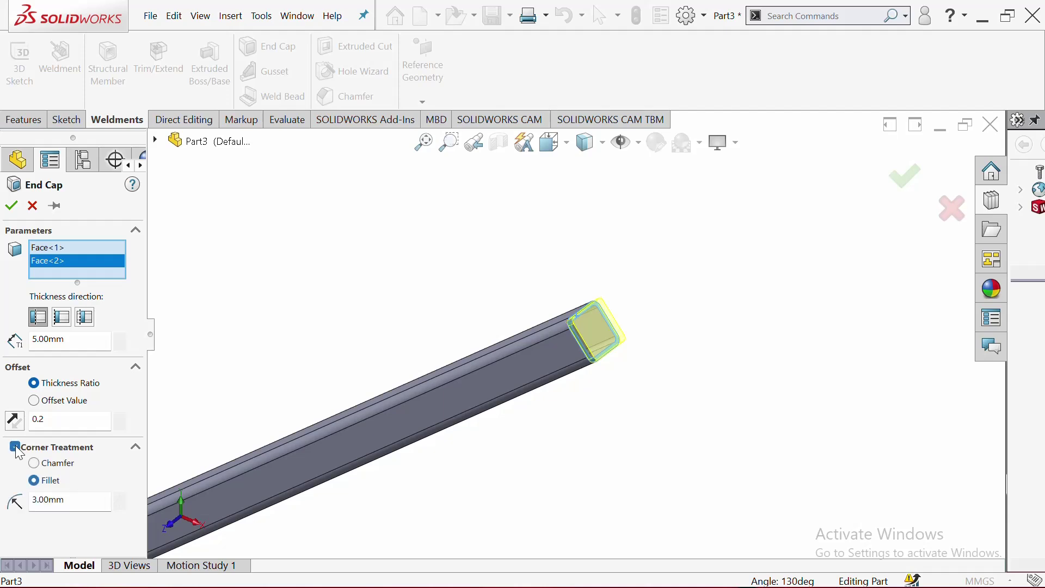
- Try chamfer corner treatment on the end caps and return to fillet
scroll(583, 302, "down", 5)
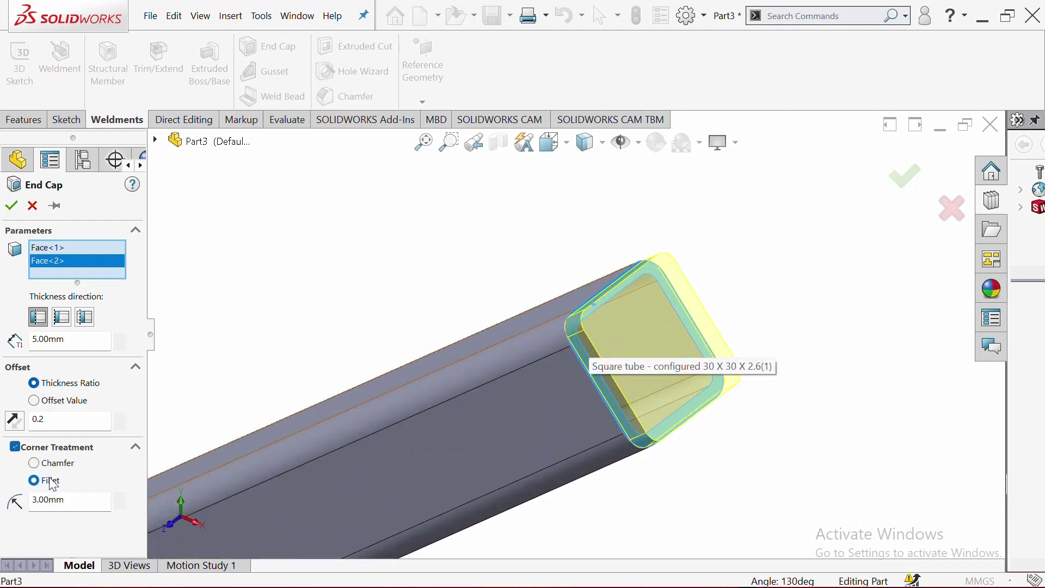
left_click(34, 463)
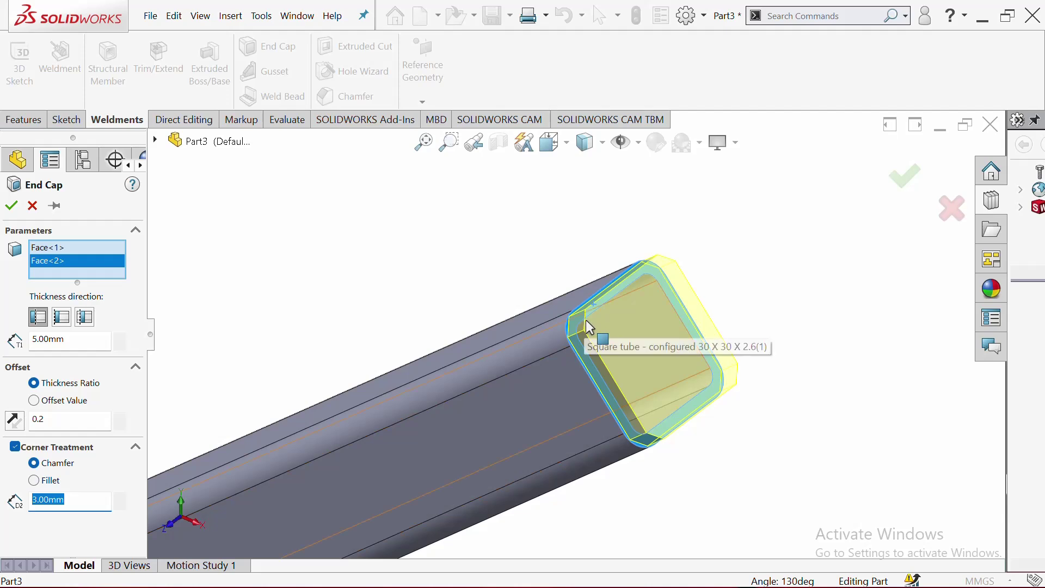
left_click(34, 481)
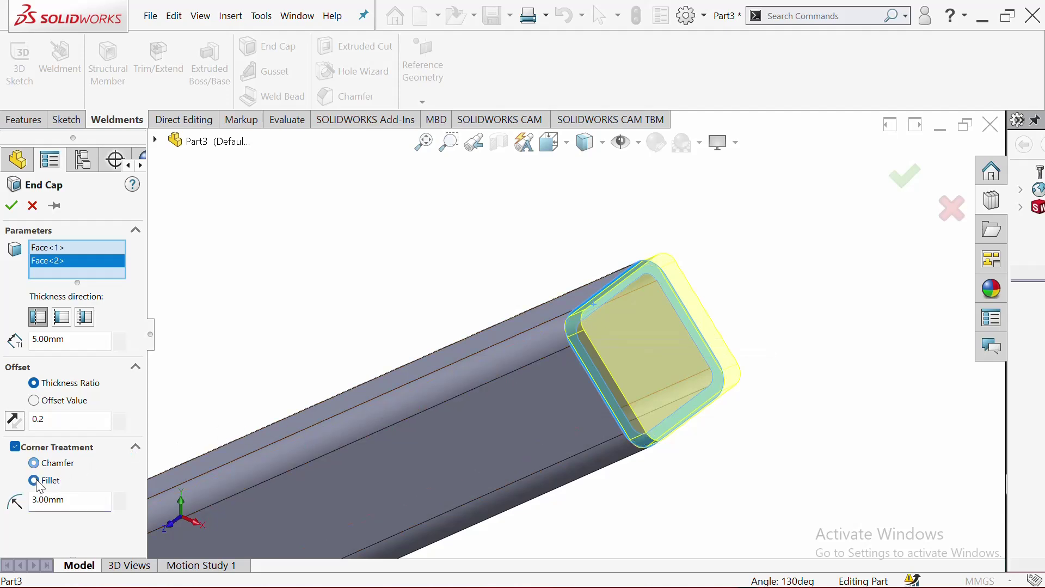
- Add the open end face of the left slanted tube to the end cap selection
scroll(433, 354, "up", 11)
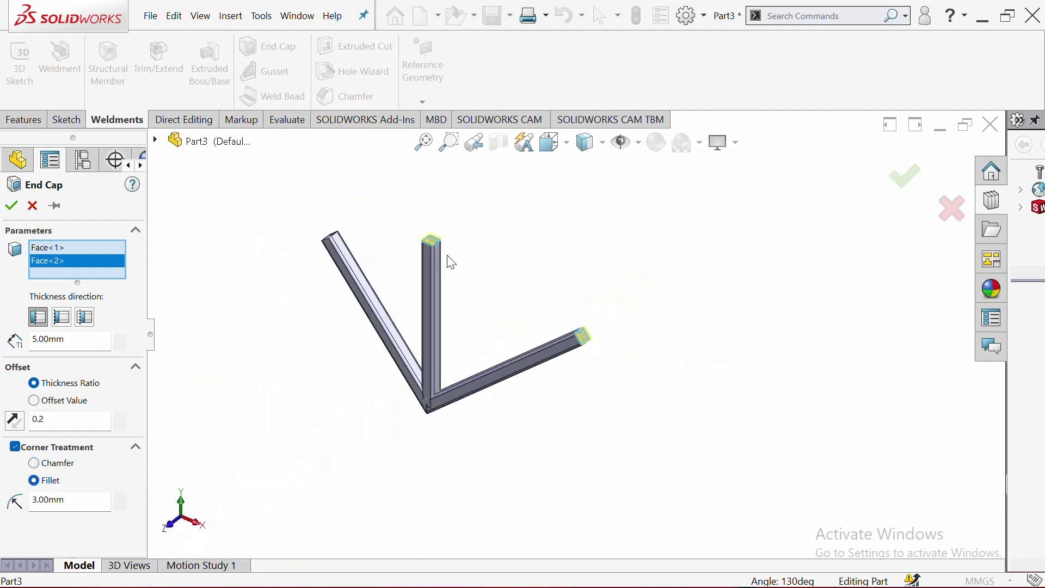
scroll(349, 225, "down", 4)
right_click(301, 214)
mouse_move(354, 306)
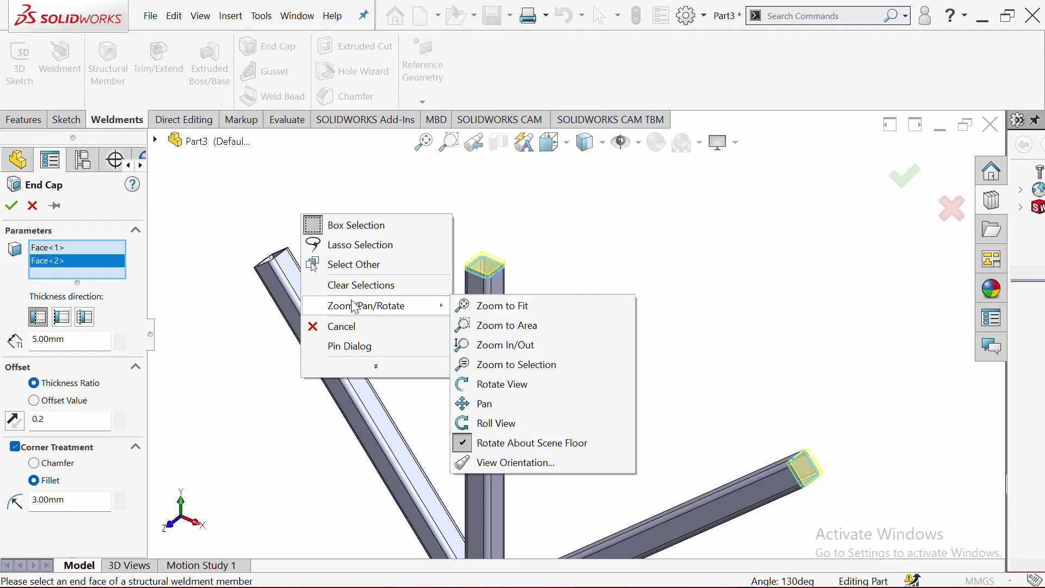
left_click(537, 385)
left_click_drag(375, 224, 240, 348)
scroll(239, 350, "down", 5)
right_click(338, 198)
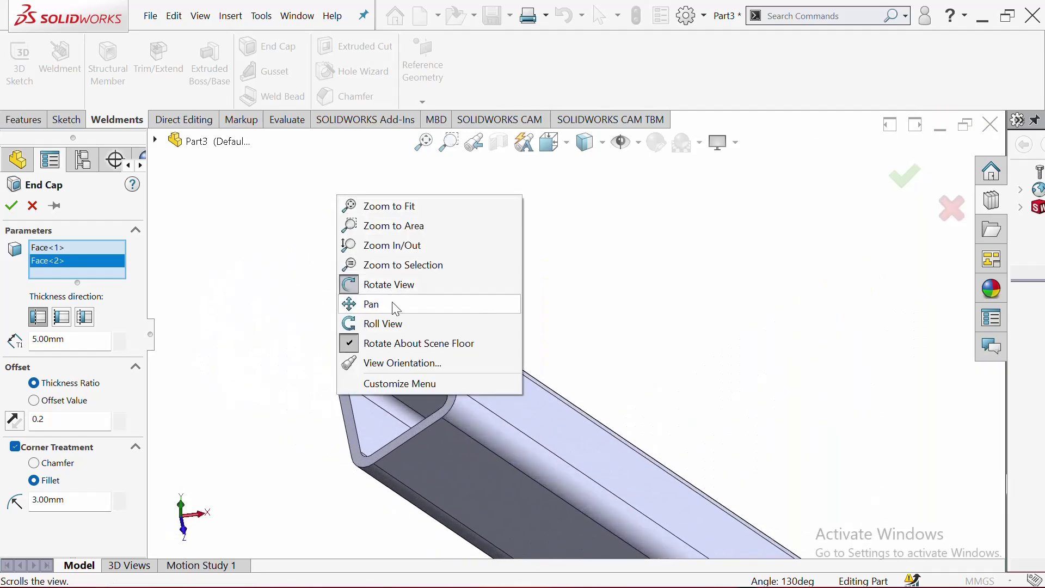
left_click(390, 289)
left_click_drag(390, 294, 403, 366)
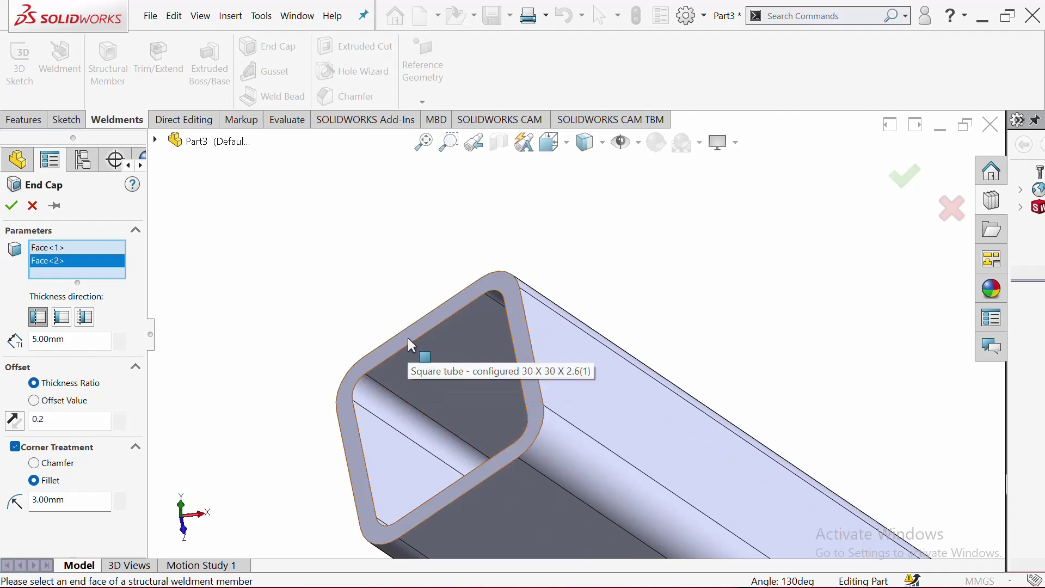
left_click(408, 340)
- Check the cap previews on all three tube ends and create the 5 mm thick end caps
scroll(561, 344, "up", 10)
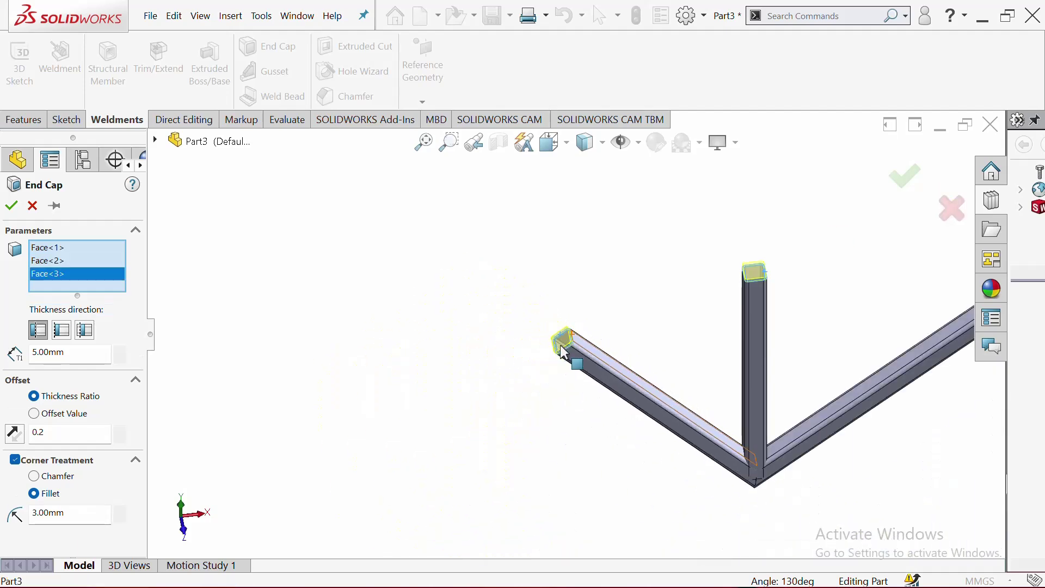
scroll(616, 354, "down", 5)
right_click(630, 274)
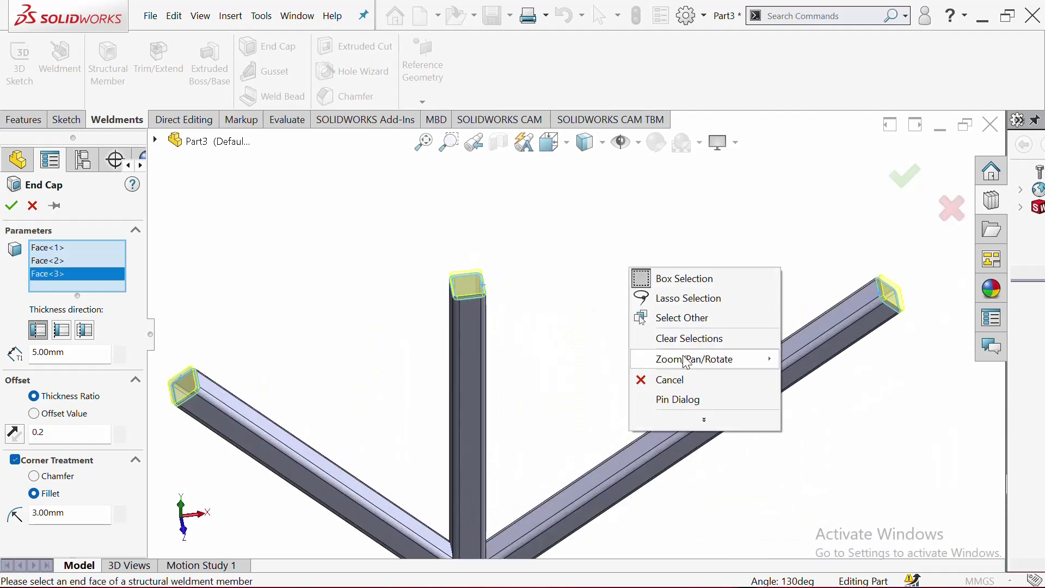
mouse_move(723, 364)
left_click(820, 435)
left_click_drag(762, 381, 594, 262)
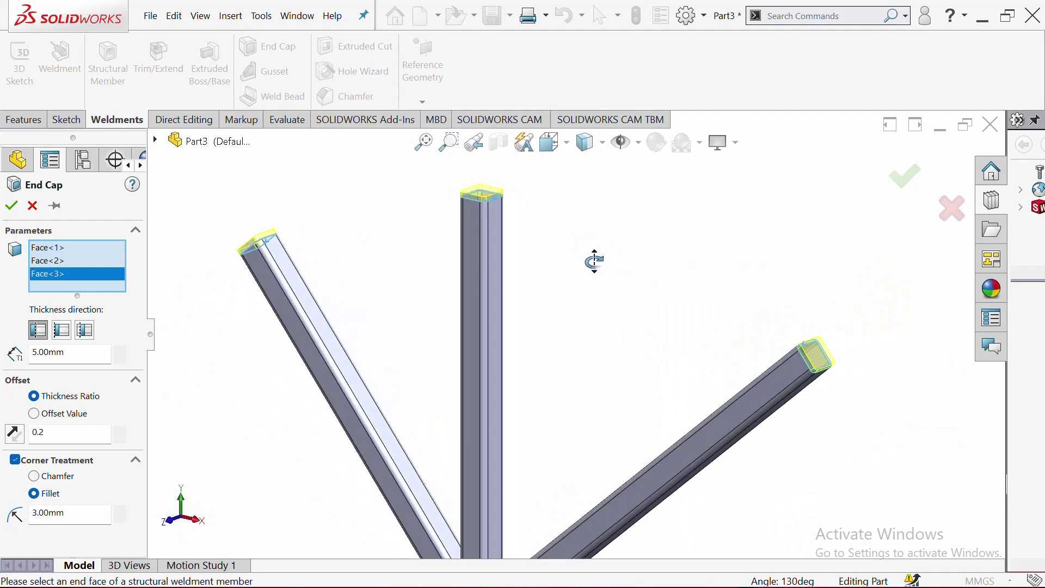
left_click(11, 206)
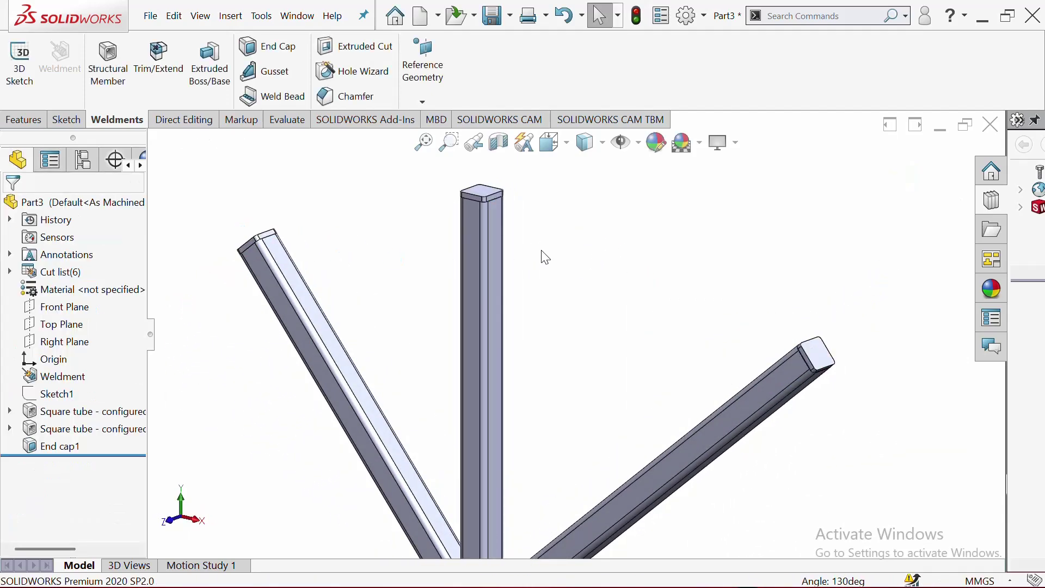
- Examine the capped three-tube frame in 3D, including the closed tube ends
scroll(502, 340, "up", 4)
scroll(502, 340, "down", 2)
scroll(670, 297, "up", 2)
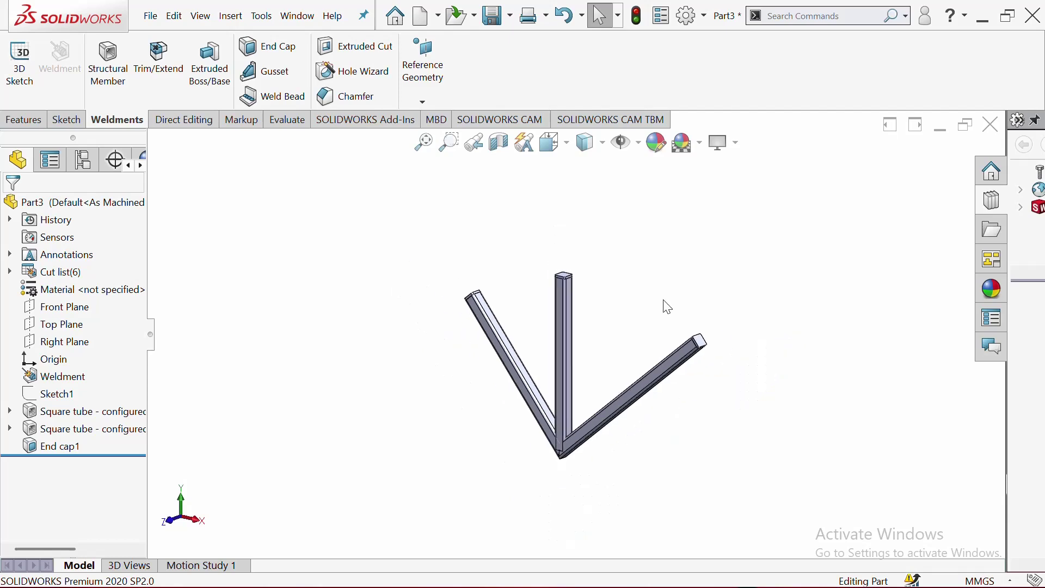
right_click(673, 276)
left_click(746, 351)
left_click_drag(746, 351, 574, 396)
scroll(574, 396, "down", 4)
scroll(593, 257, "down", 3)
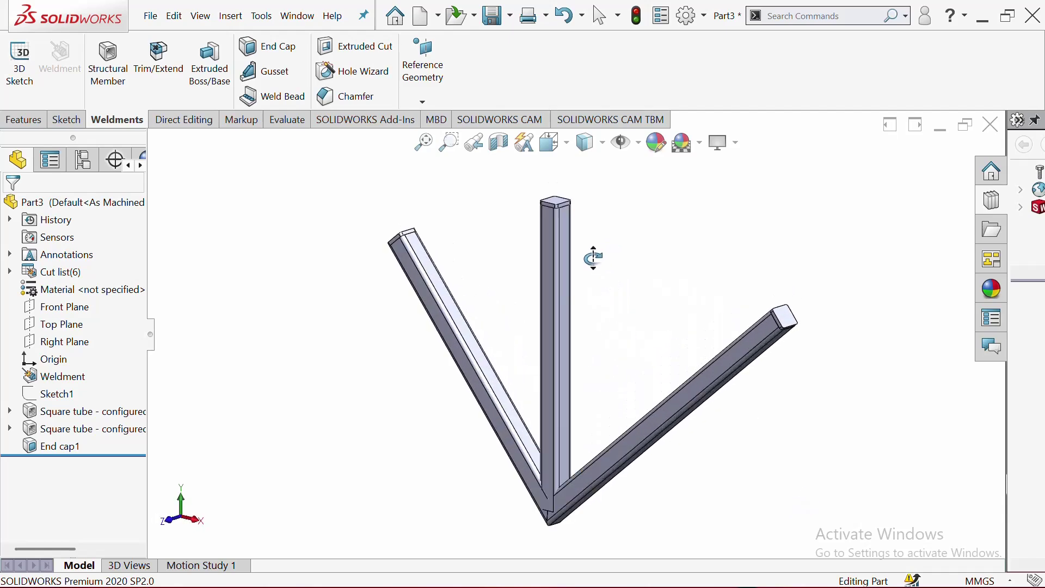
right_click(787, 222)
left_click(833, 313)
scroll(702, 282, "up", 1)
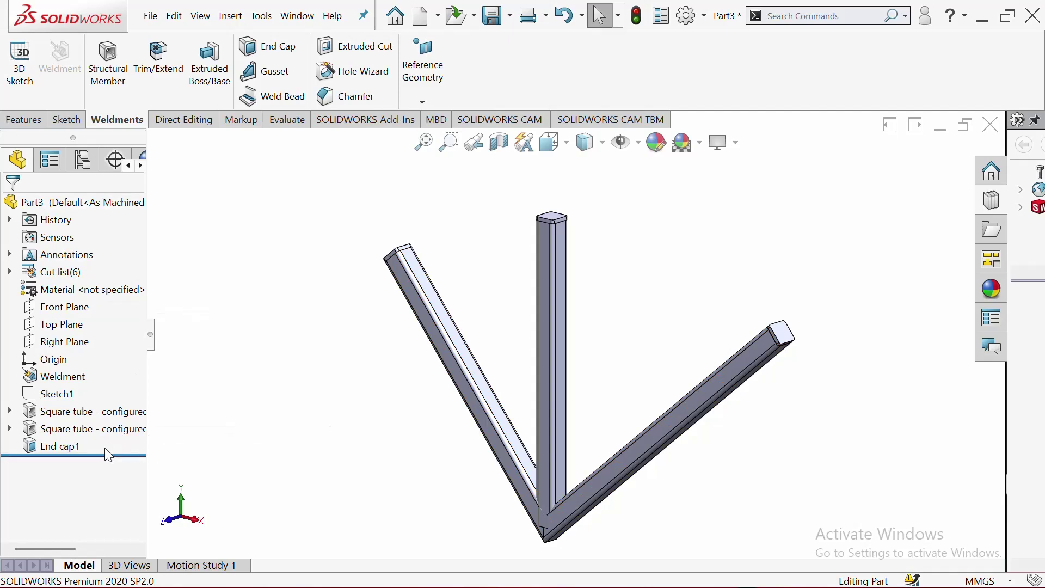
- Apply a light red colour from the standard swatches to the whole part
left_click(74, 207)
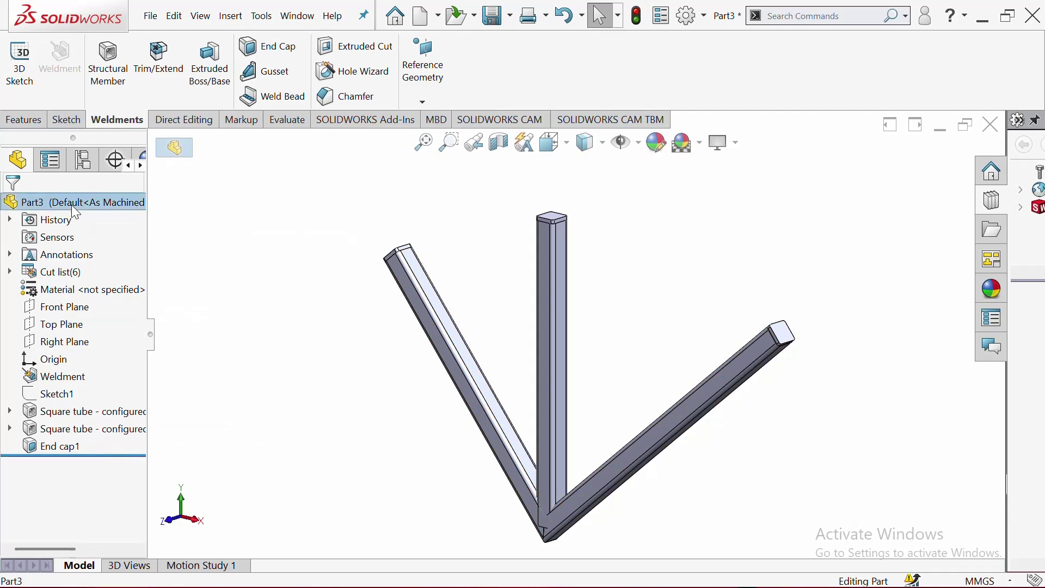
left_click(660, 144)
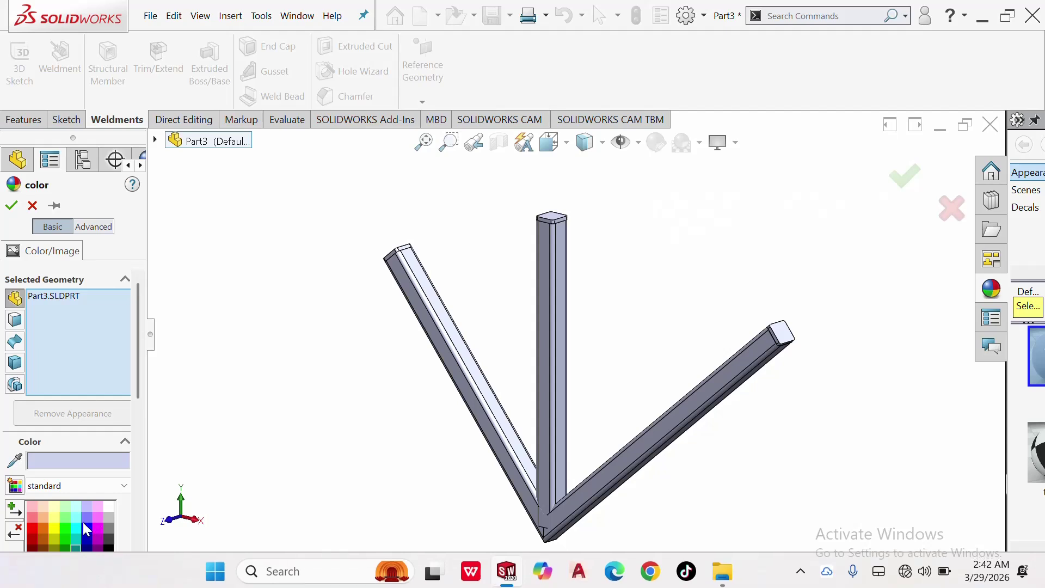
scroll(139, 391, "down", 2)
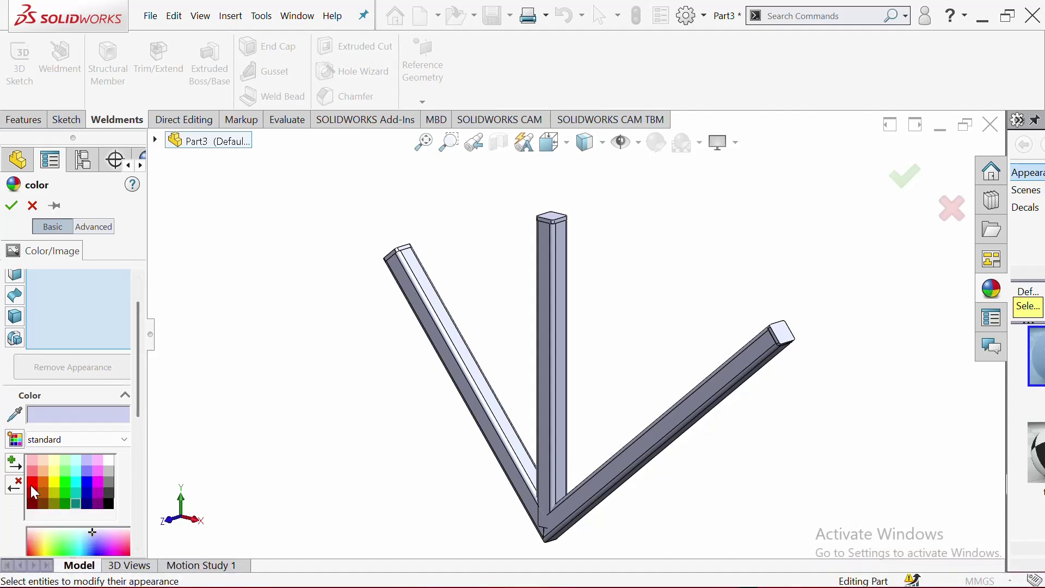
left_click(32, 470)
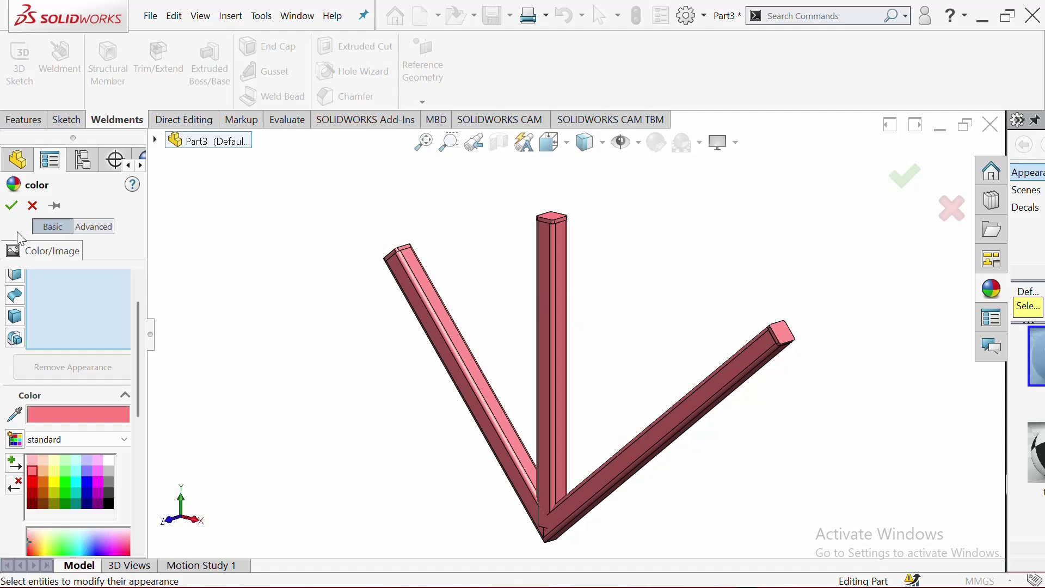
left_click(11, 205)
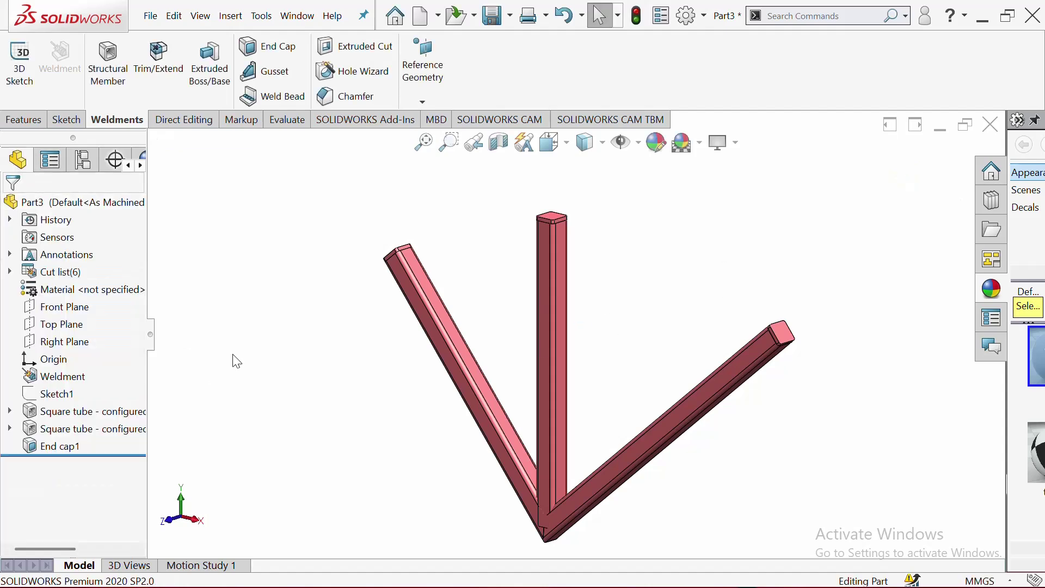
- Give the end cap feature its own dark grey colour from the standard swatches, separate from the part colour
left_click(57, 447)
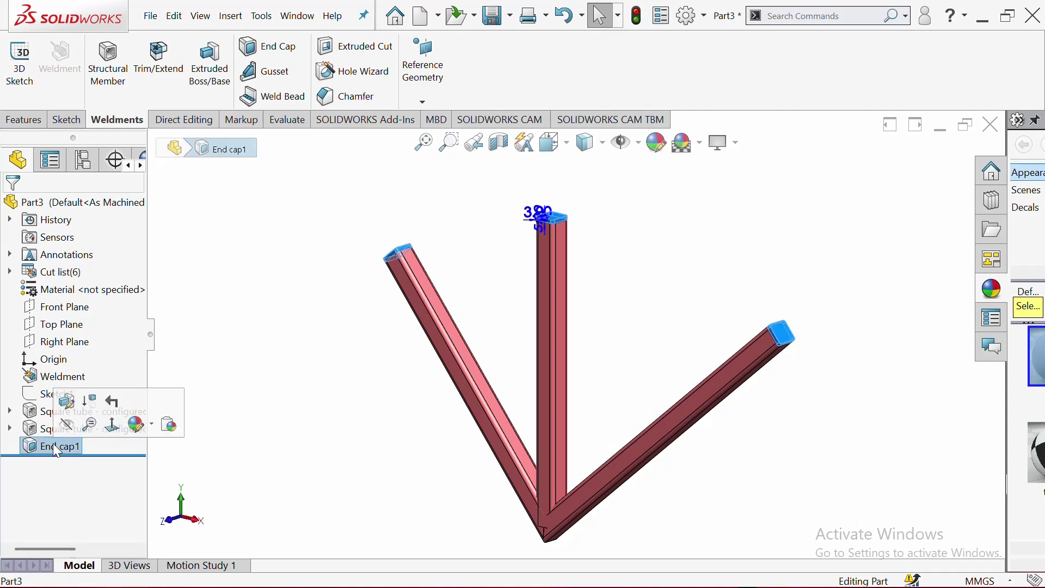
left_click(137, 430)
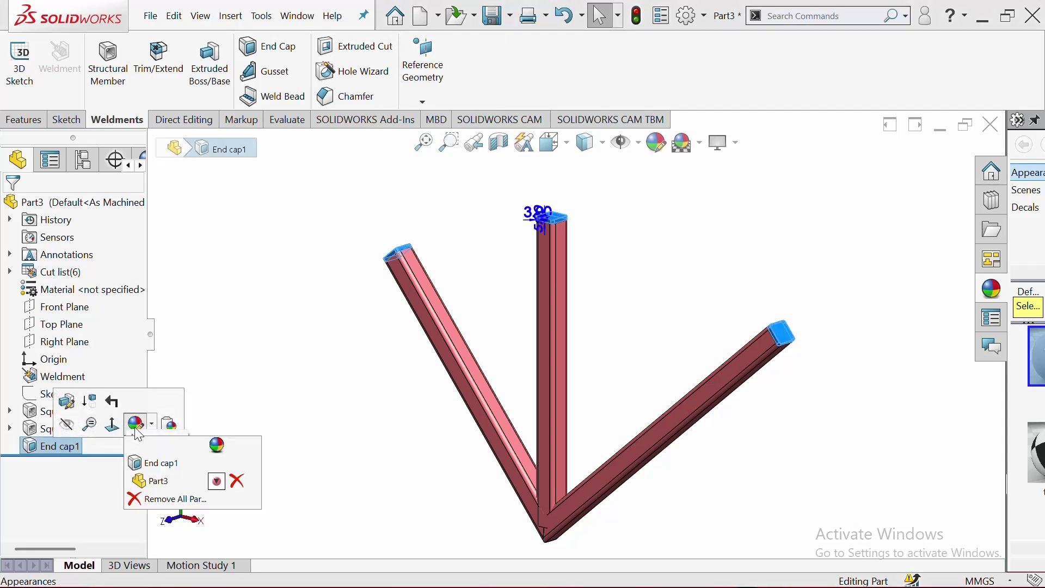
left_click(158, 464)
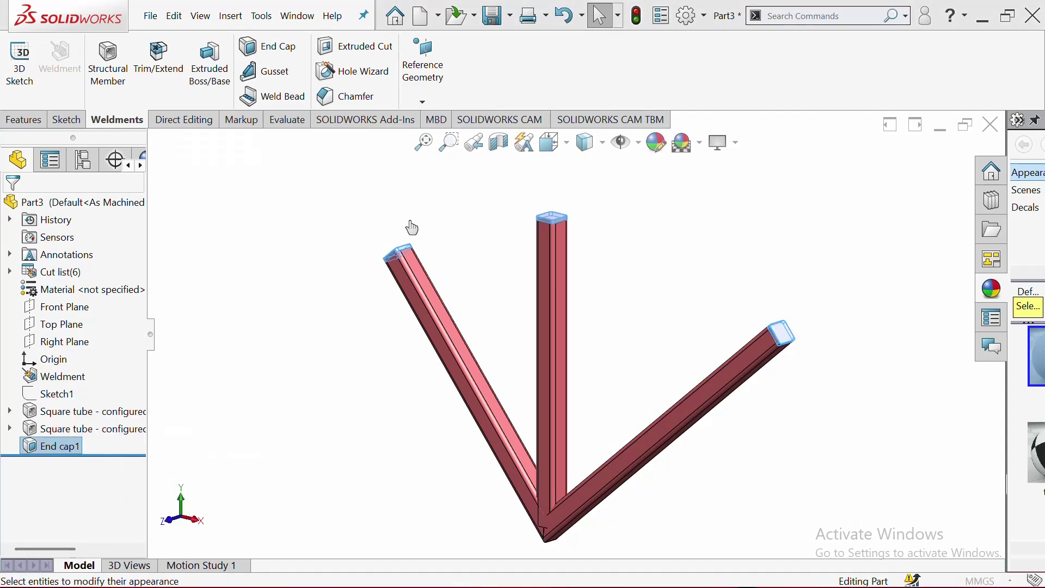
scroll(142, 371, "down", 4)
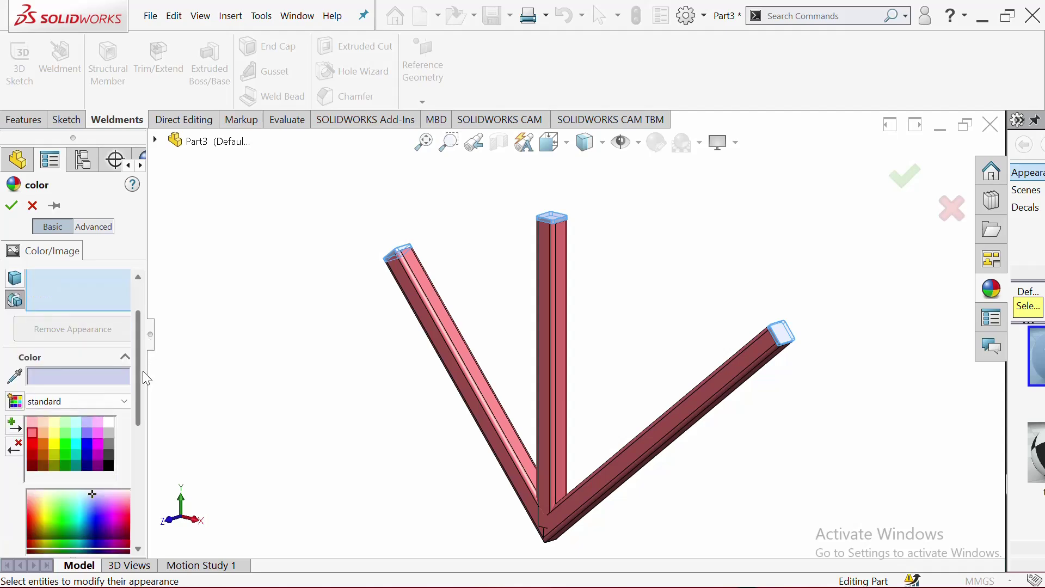
left_click(105, 419)
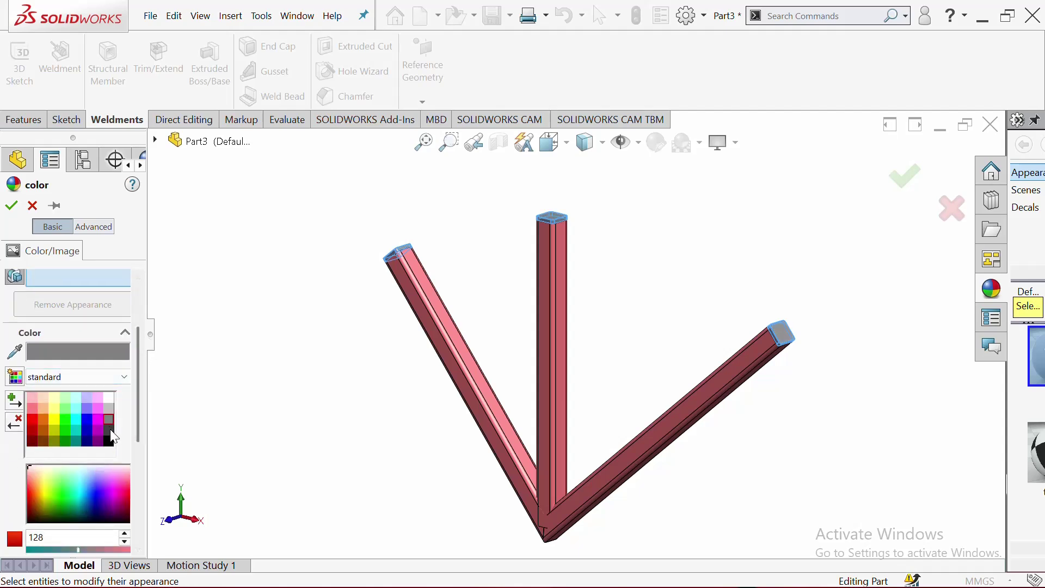
left_click(108, 429)
left_click(12, 206)
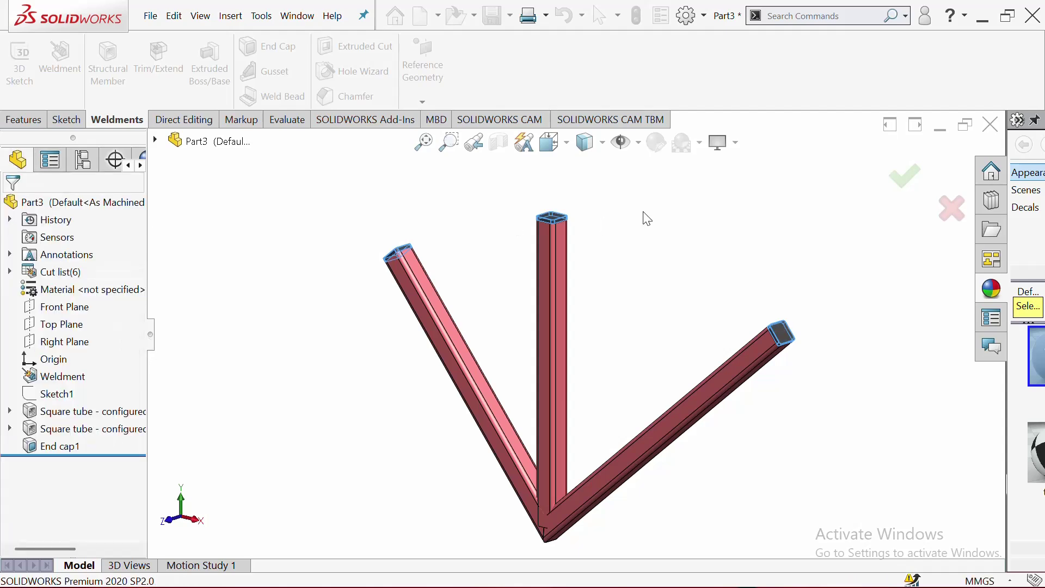
- Examine the coloured frame and its three end caps in 3D from a different angle
scroll(611, 336, "up", 2)
right_click(751, 209)
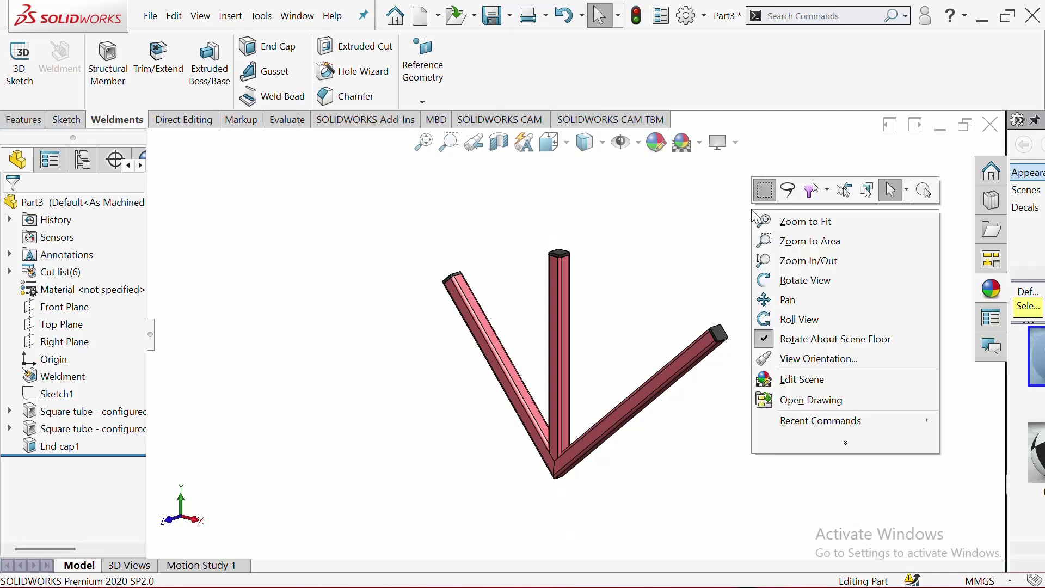
left_click(802, 278)
left_click_drag(784, 272, 805, 294)
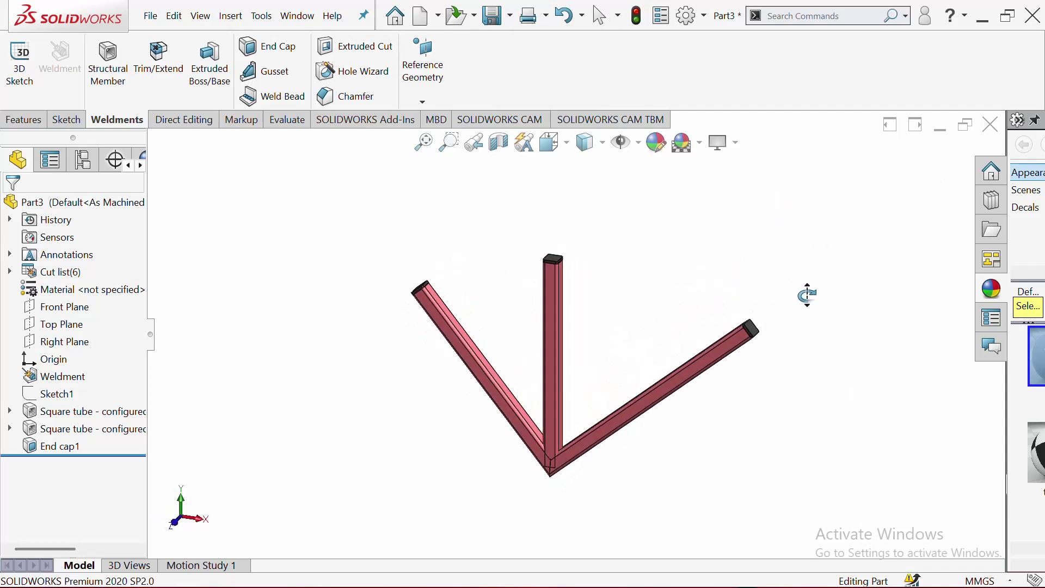
right_click(754, 238)
left_click(816, 328)
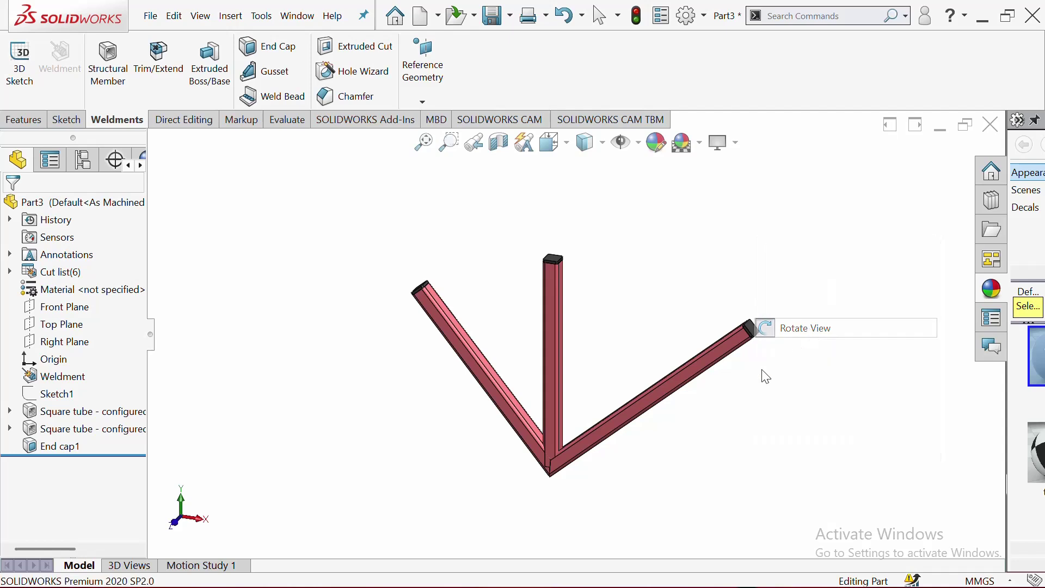
left_click_drag(760, 324, 660, 387)
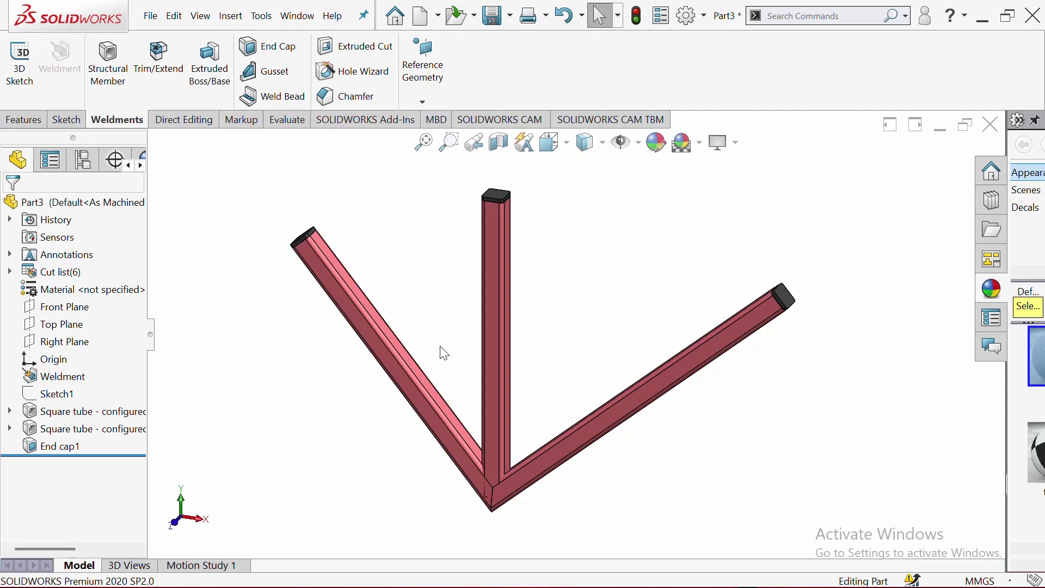
mouse_move(875, 574)
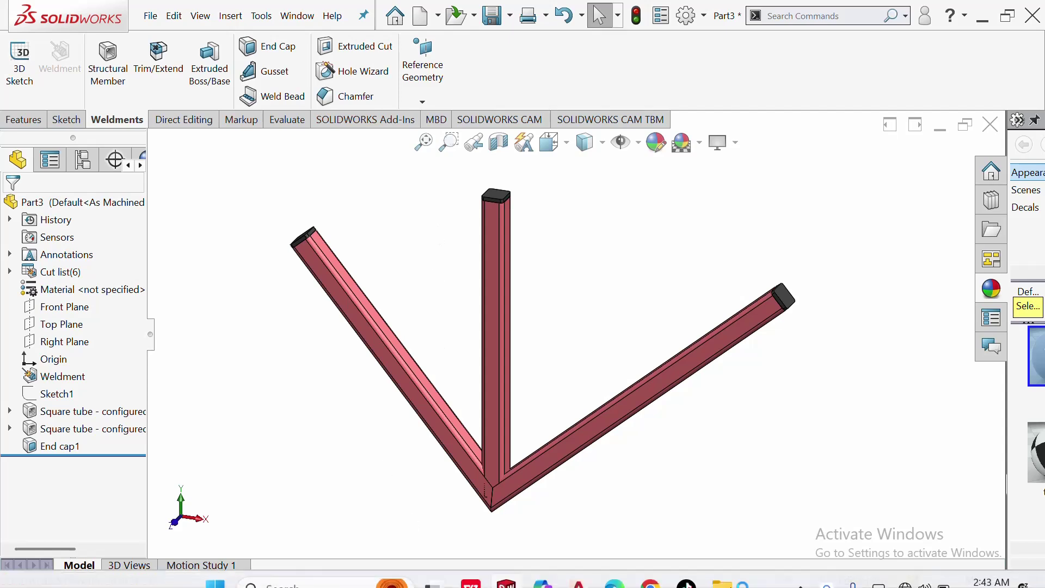